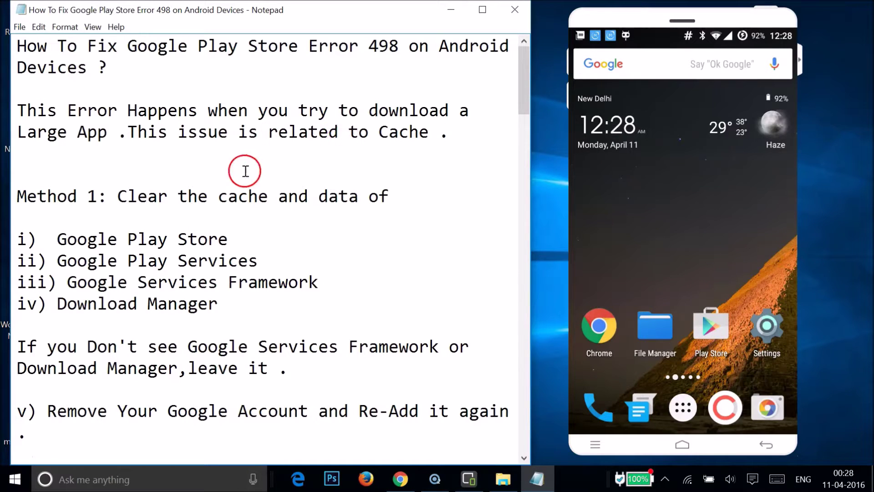
# Step: Launch the phone's Settings and go to the Apps page listing downloaded apps
pyautogui.scroll(-15, 245, 171)
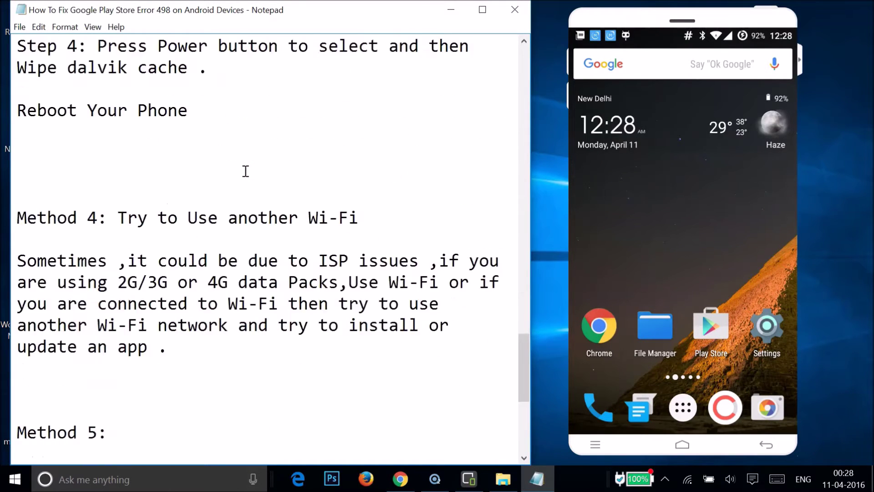
pyautogui.scroll(15, 245, 172)
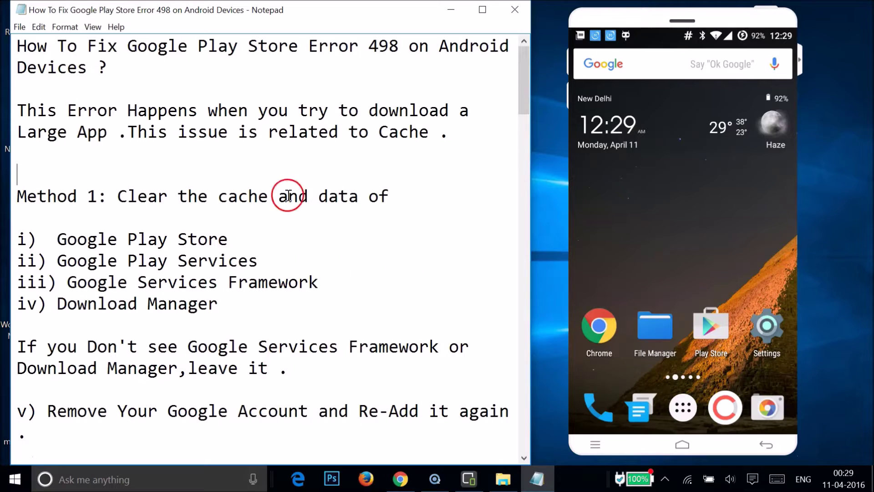
pyautogui.click(767, 328)
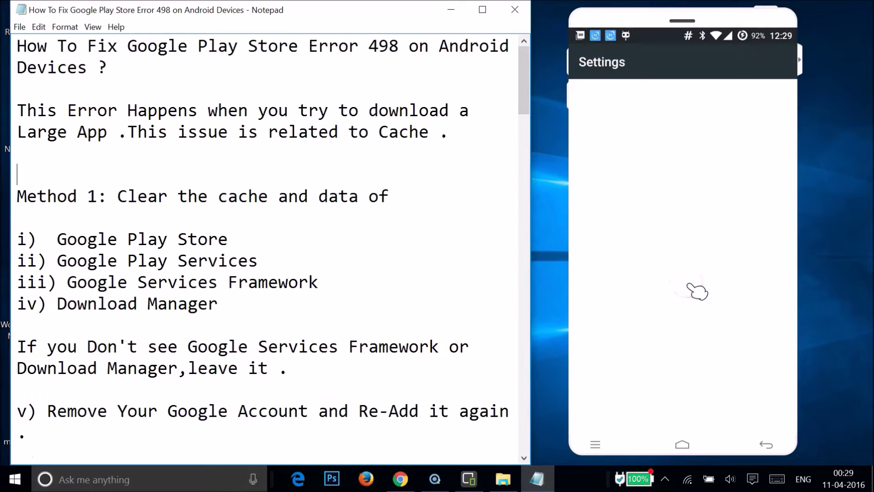
pyautogui.scroll(-10, 692, 289)
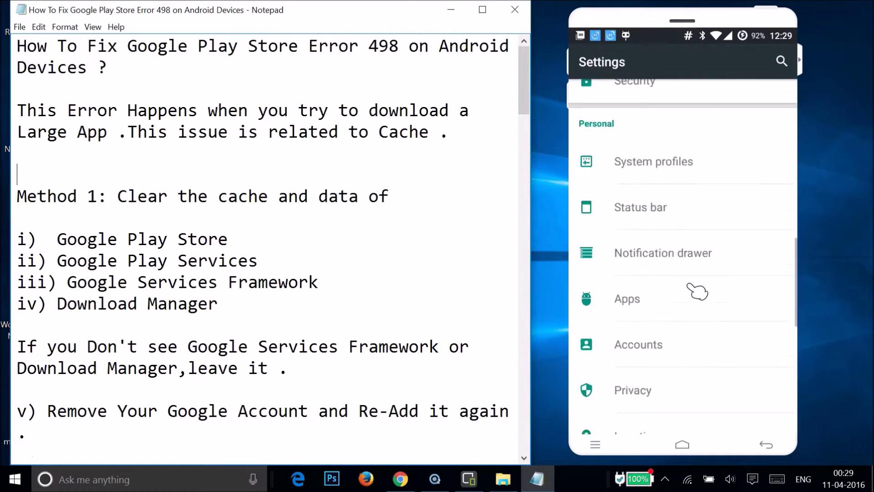
pyautogui.scroll(-5, 696, 289)
pyautogui.click(634, 189)
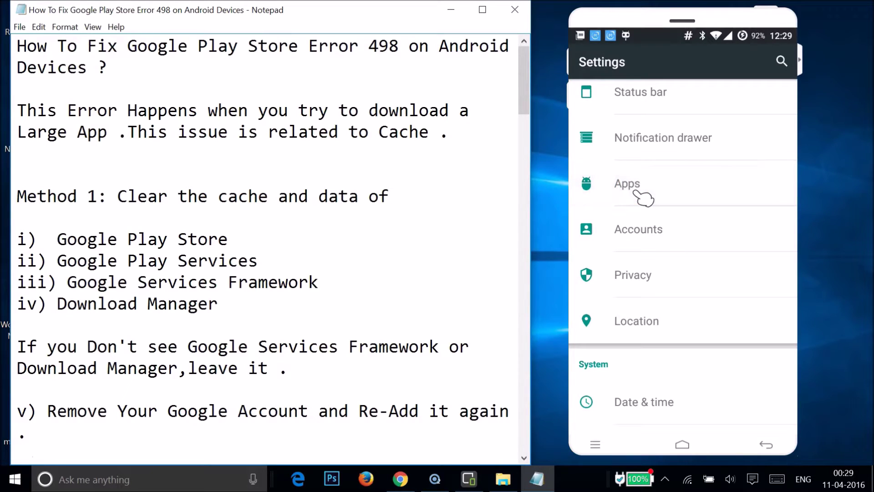
pyautogui.click(768, 88)
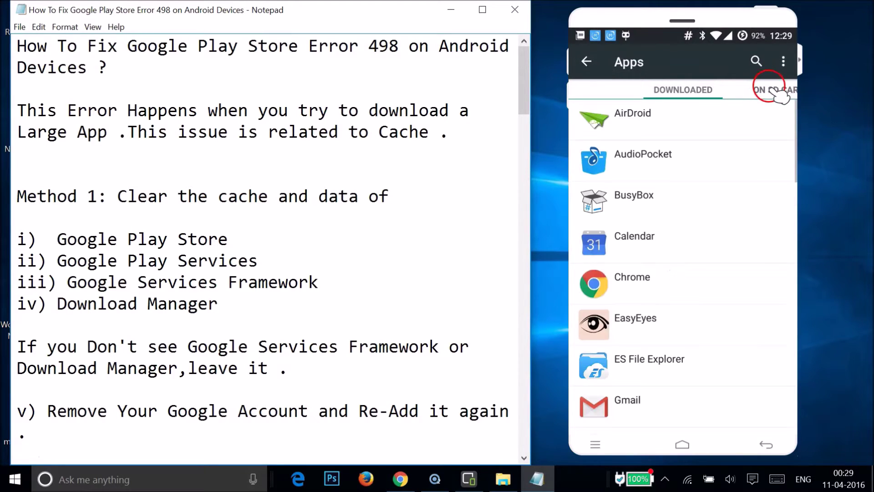
# Step: Switch to the ALL apps list and open Google Play Store's app details
pyautogui.click(778, 91)
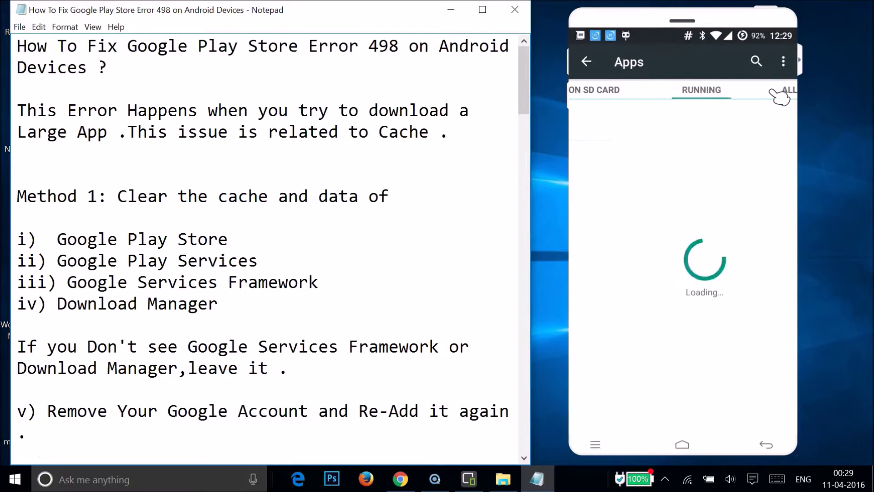
pyautogui.click(778, 91)
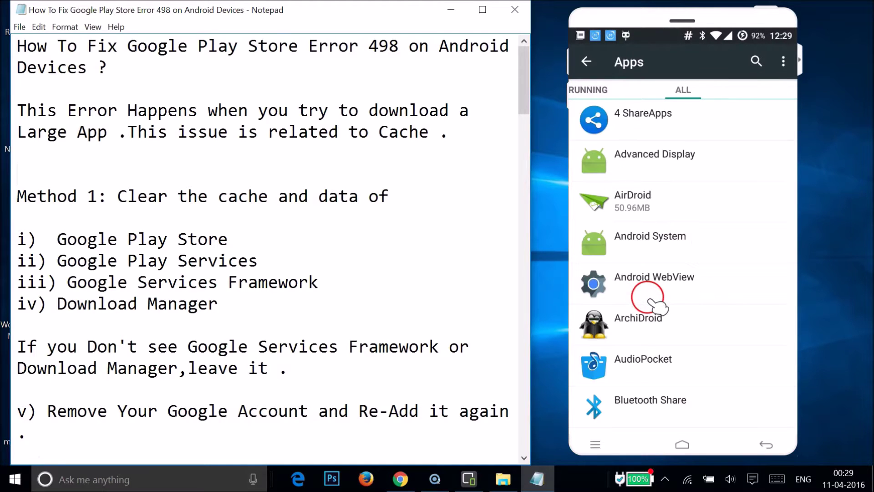
pyautogui.scroll(-15, 656, 305)
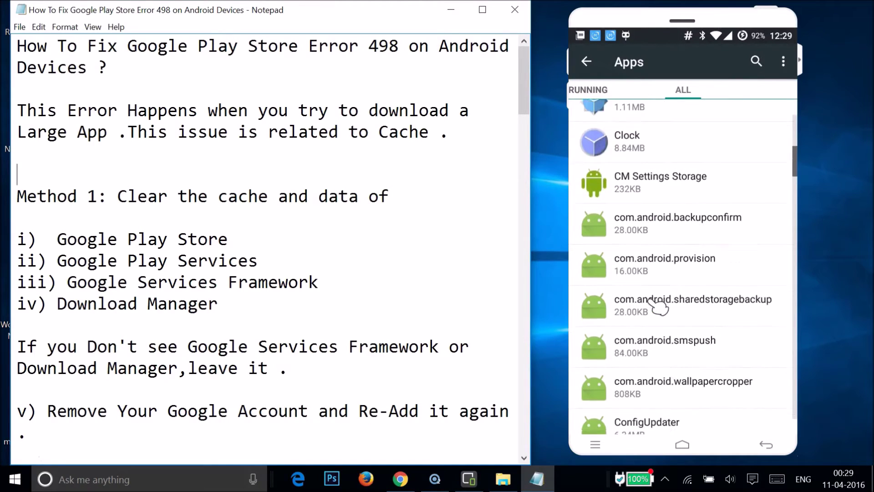
pyautogui.scroll(-15, 659, 306)
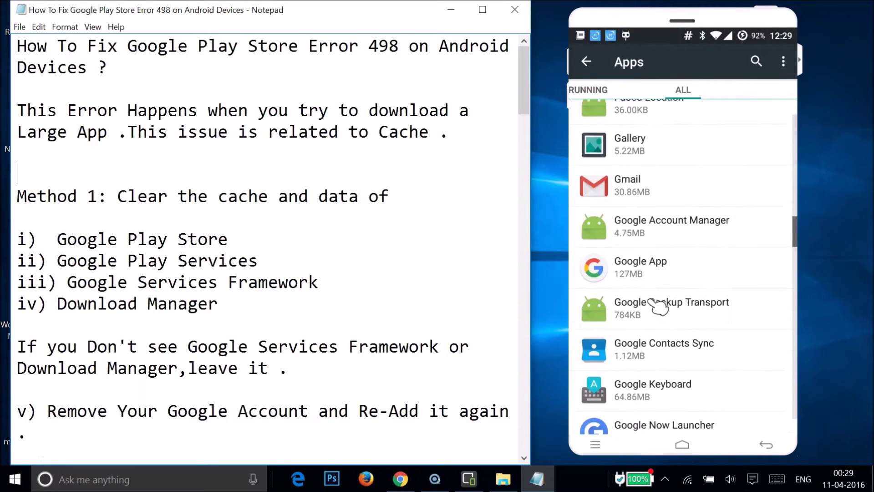
pyautogui.scroll(-8, 659, 305)
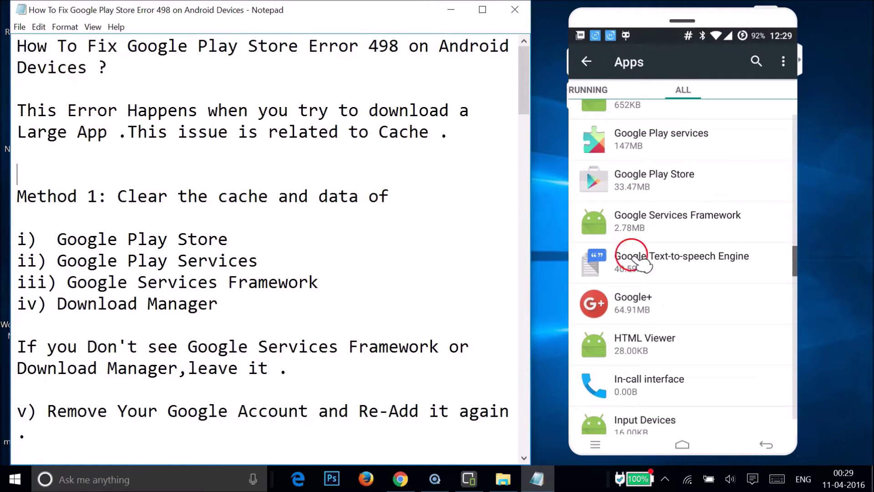
pyautogui.click(650, 182)
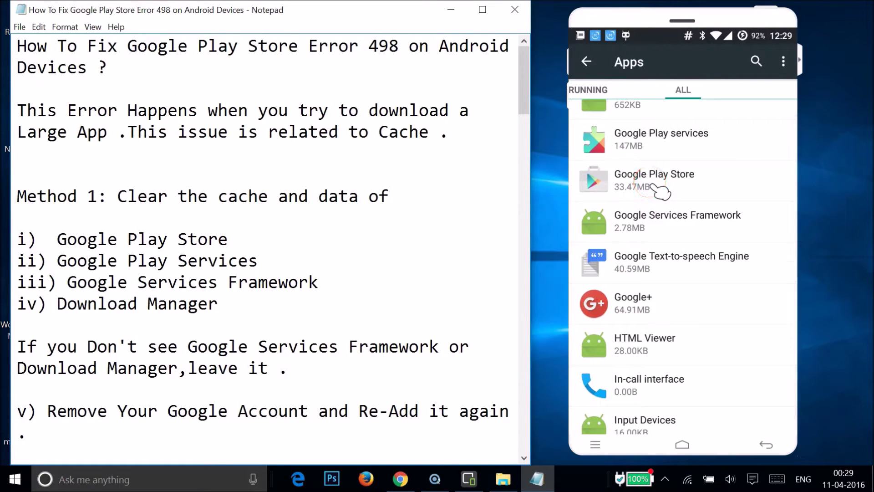
# Step: Clear Google Play Store's data and cache to 0.00B, then return to the apps list
pyautogui.click(696, 328)
pyautogui.click(754, 277)
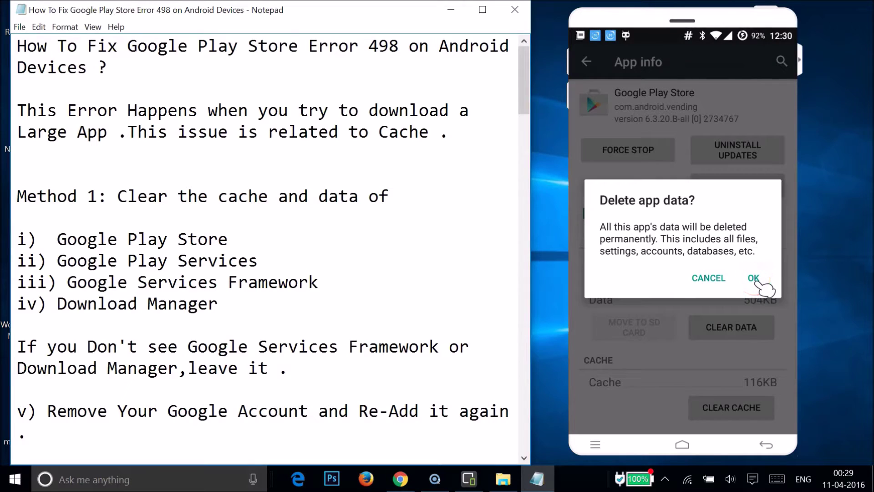
pyautogui.click(703, 410)
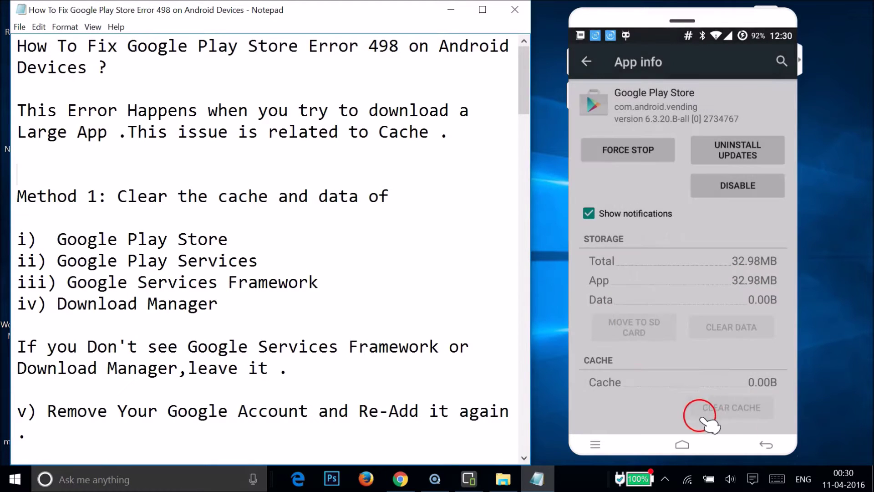
pyautogui.click(586, 61)
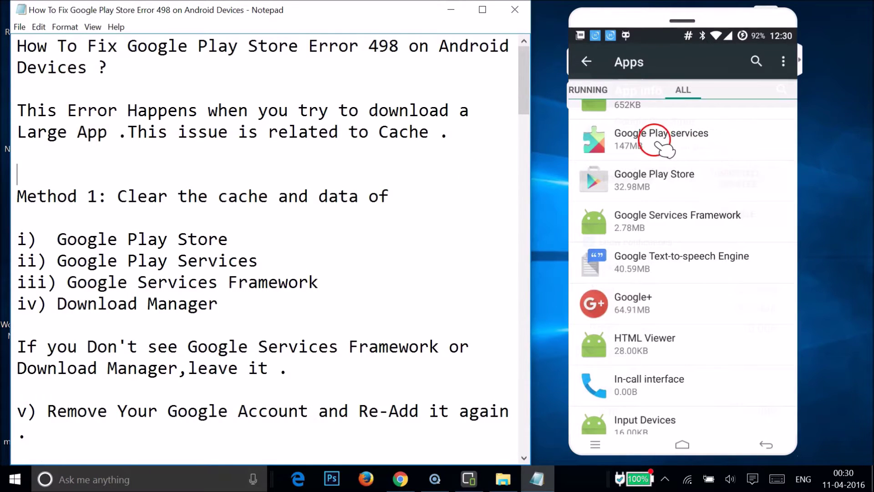
# Step: Wipe all Google Play services data through Manage Space, then go back to the apps list
pyautogui.click(702, 138)
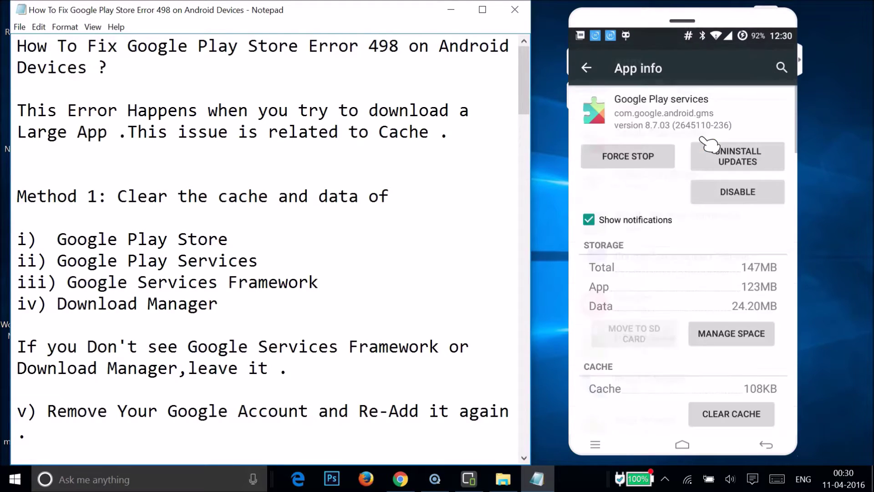
pyautogui.click(731, 327)
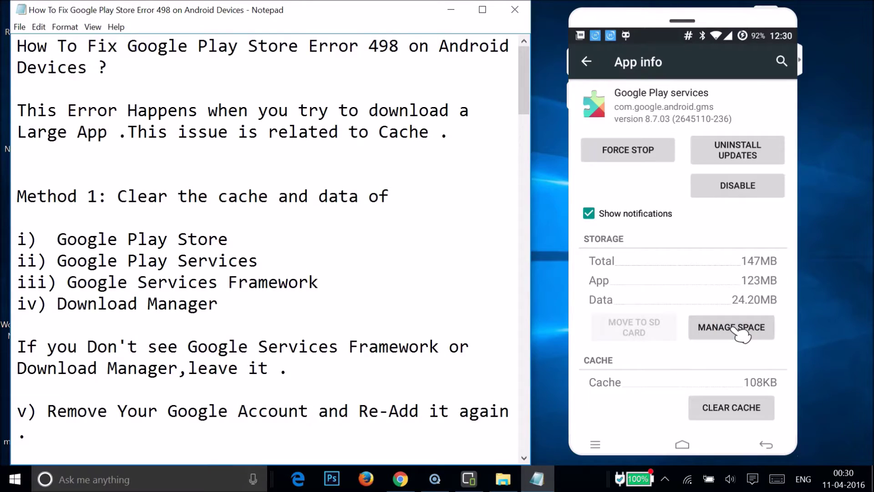
pyautogui.click(702, 366)
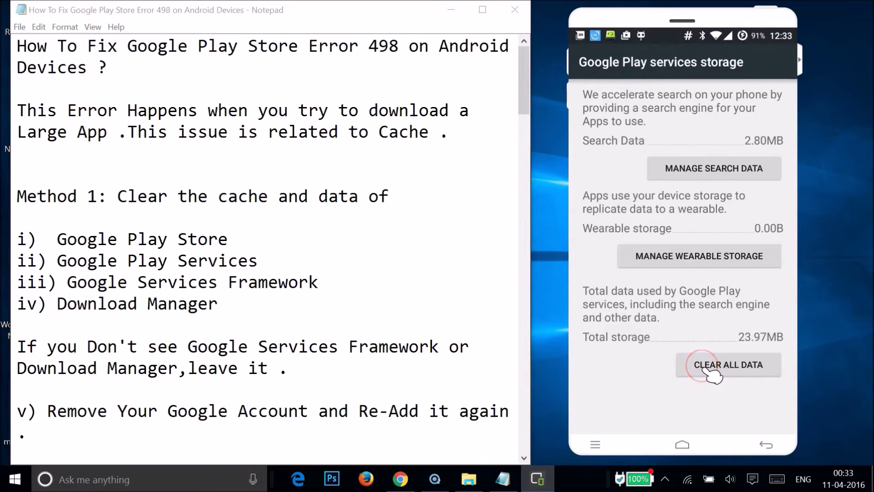
pyautogui.click(752, 279)
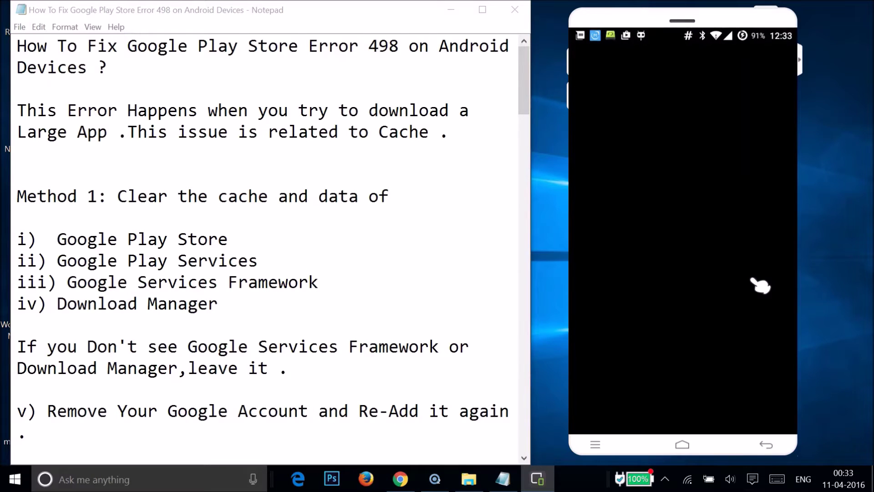
pyautogui.click(588, 63)
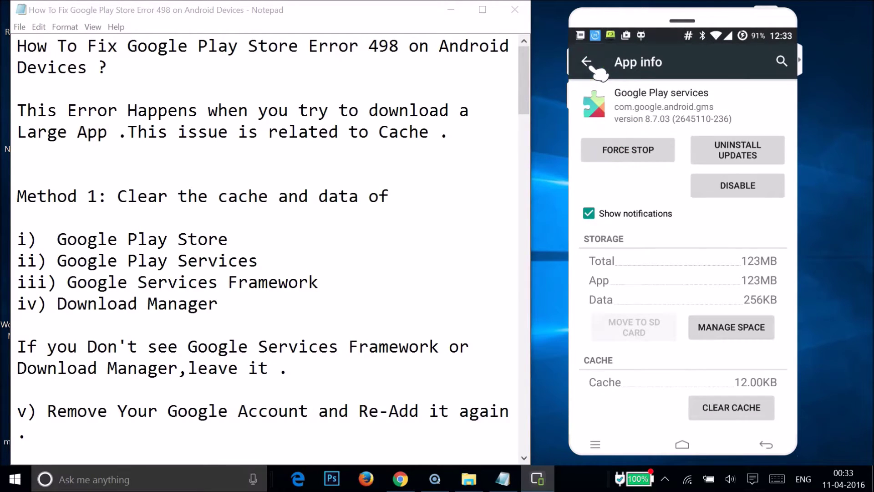
pyautogui.click(588, 63)
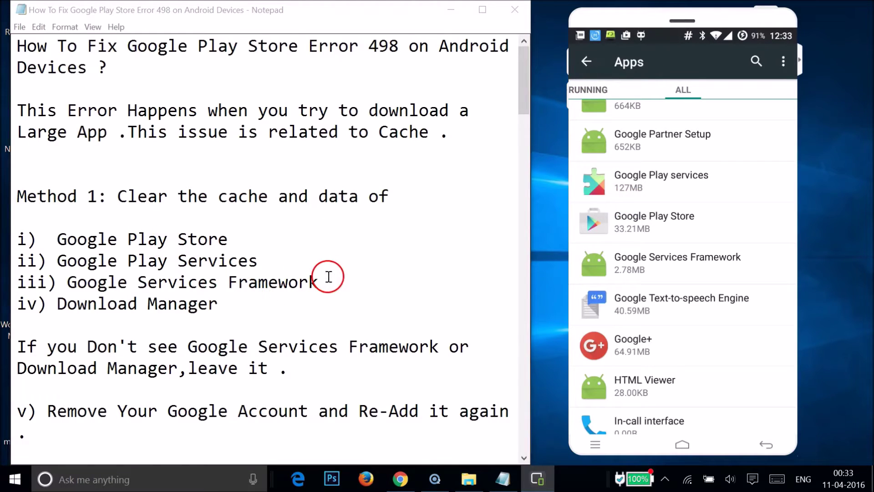
# Step: Clear Google Services Framework's data to 0.00B and return to the apps list
pyautogui.click(659, 276)
pyautogui.click(710, 287)
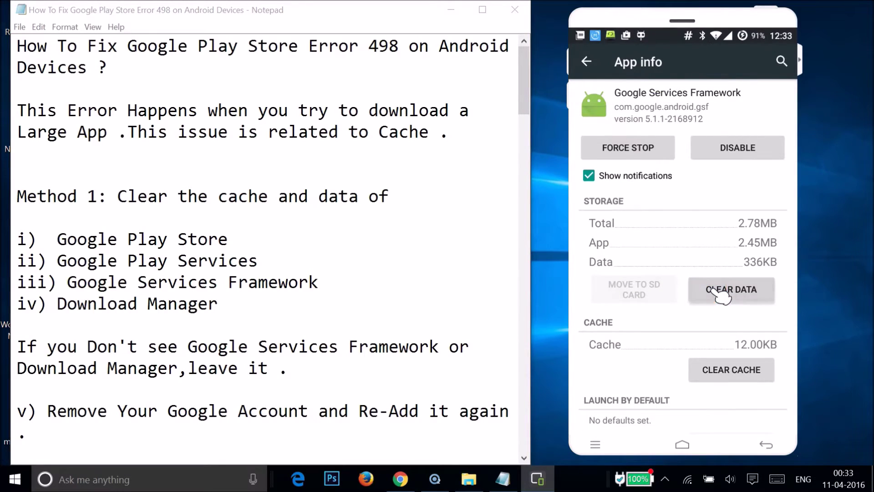
pyautogui.click(753, 279)
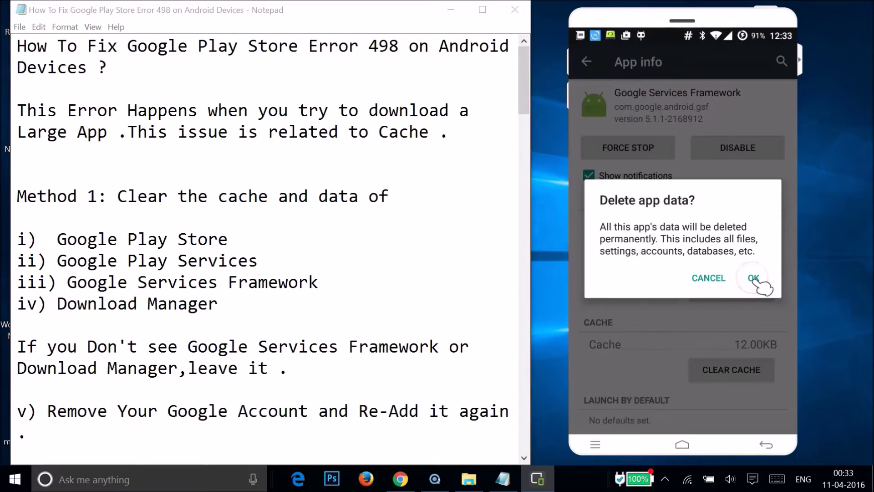
pyautogui.click(587, 62)
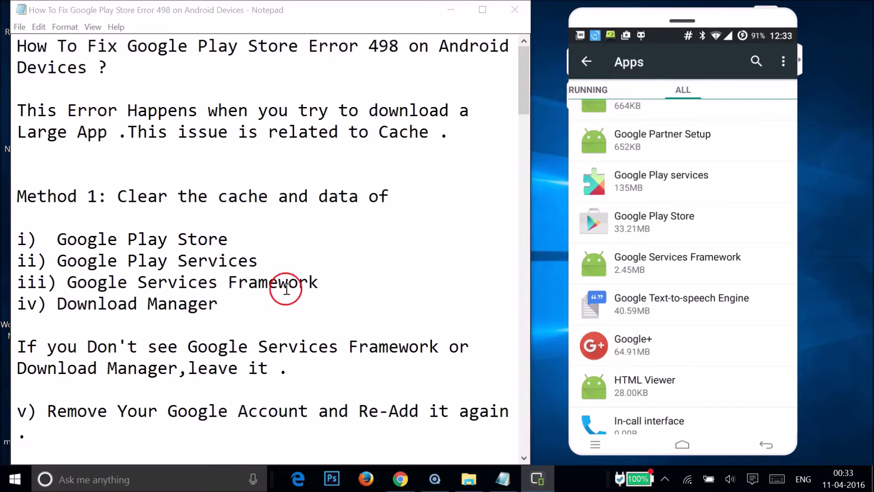
pyautogui.click(669, 231)
# Step: Clear Download Manager's data to 0.00B, then bring the Notepad guide to the front
pyautogui.scroll(5, 673, 231)
pyautogui.scroll(10, 675, 237)
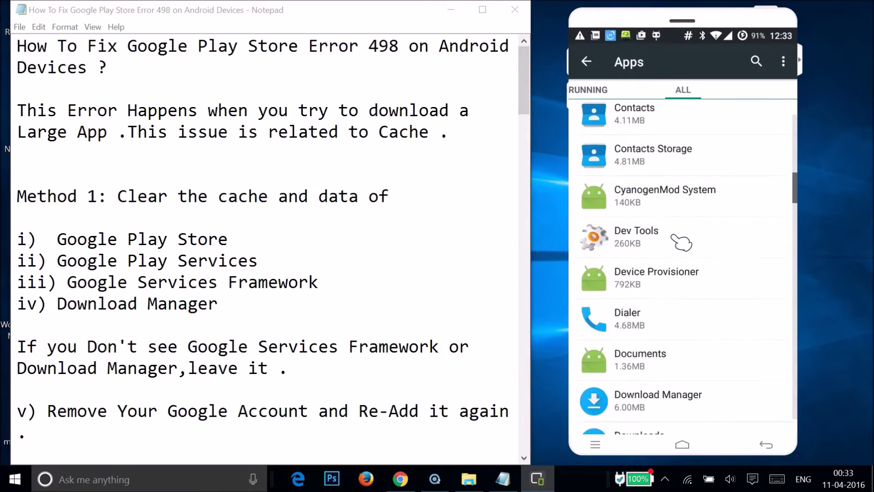
pyautogui.scroll(-3, 681, 242)
pyautogui.click(630, 239)
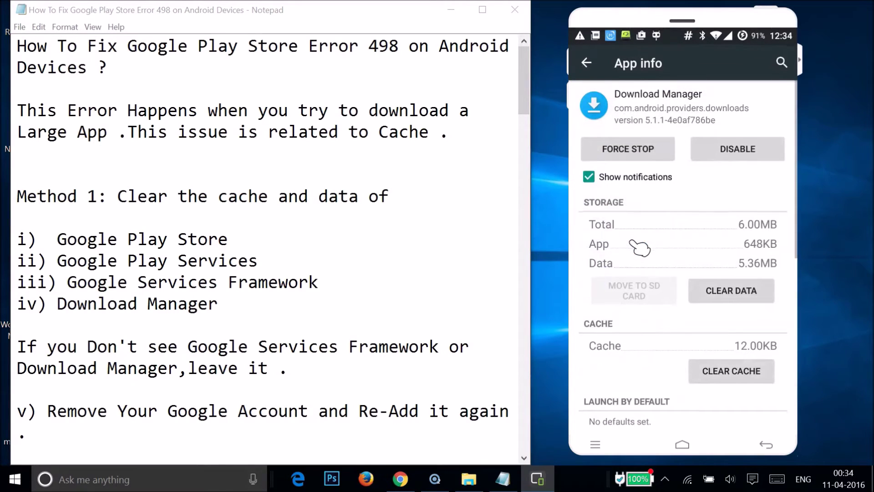
pyautogui.click(709, 277)
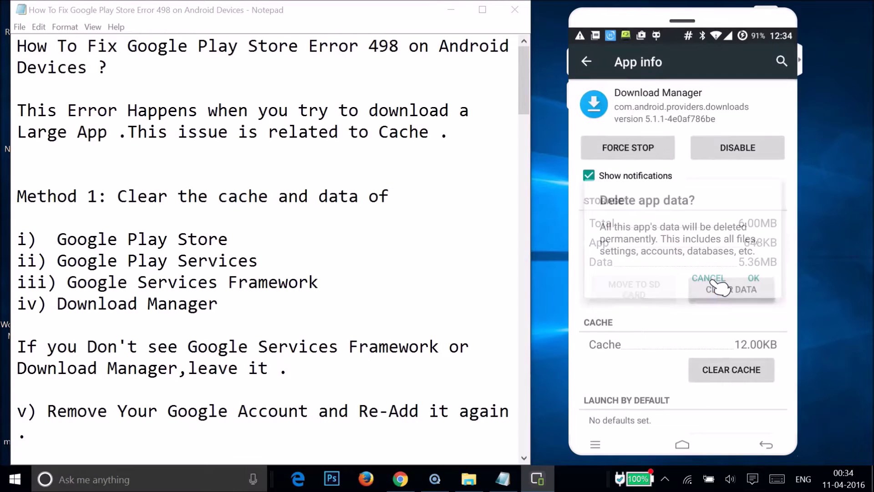
pyautogui.click(753, 277)
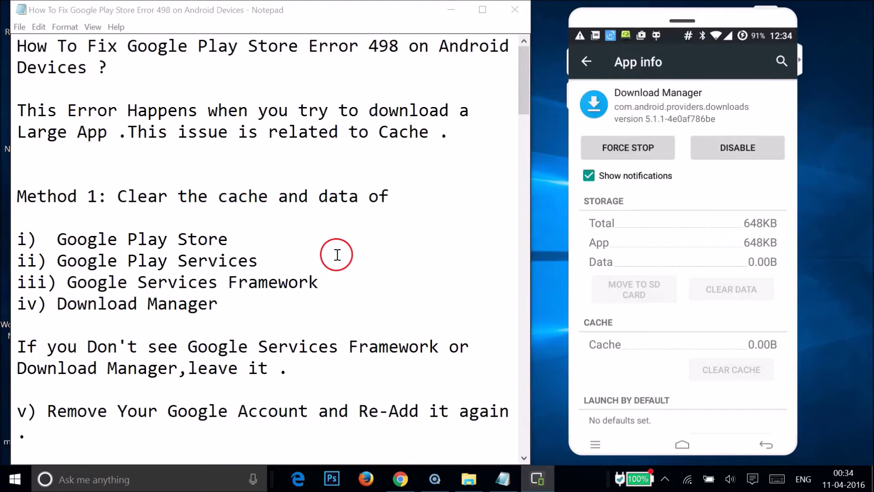
pyautogui.click(338, 254)
pyautogui.scroll(-5, 337, 254)
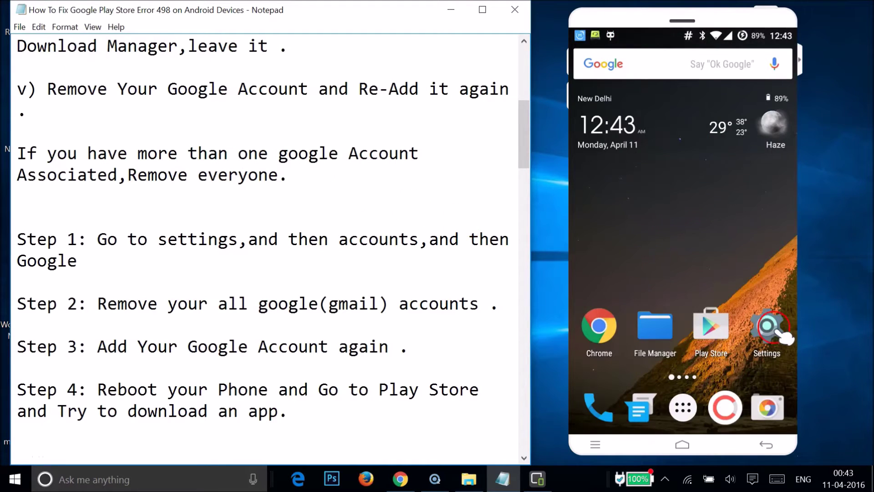
# Step: Reopen the phone's Settings app beside the Notepad guide
pyautogui.click(767, 326)
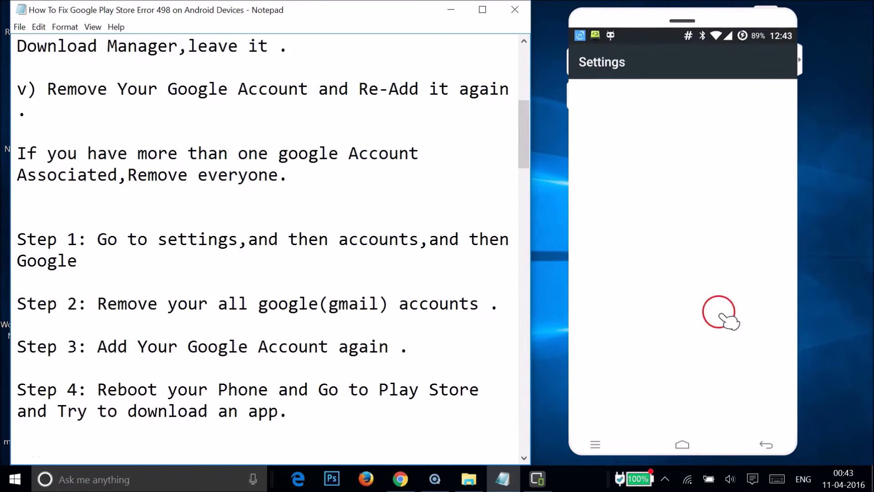
# Step: Remove the Google account from Accounts, leaving only WhatsApp listed
pyautogui.scroll(-5, 717, 312)
pyautogui.scroll(-8, 714, 312)
pyautogui.click(654, 210)
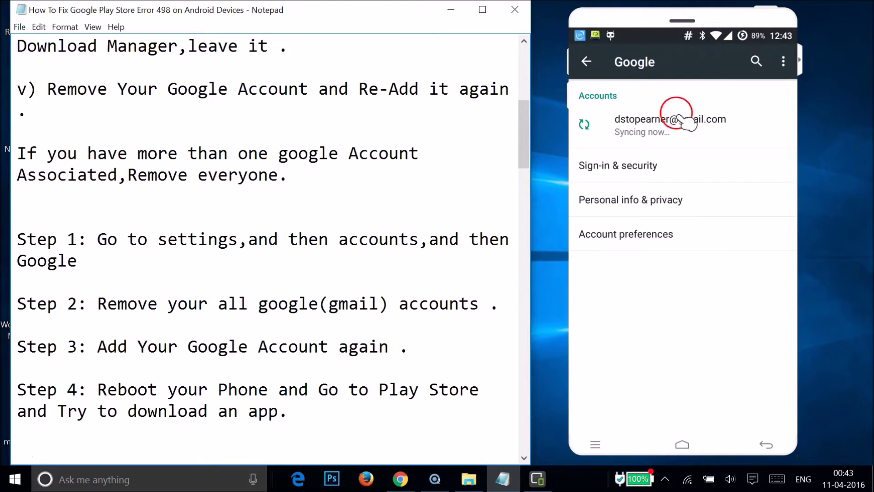
pyautogui.click(714, 129)
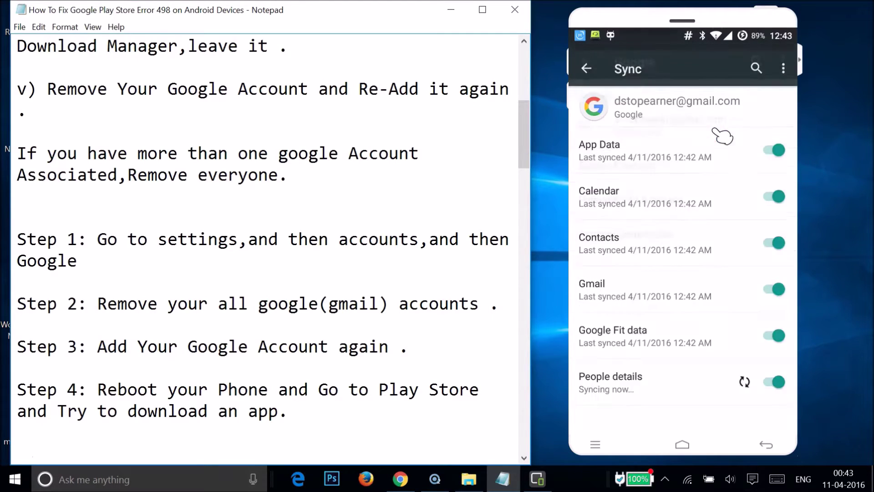
pyautogui.click(783, 63)
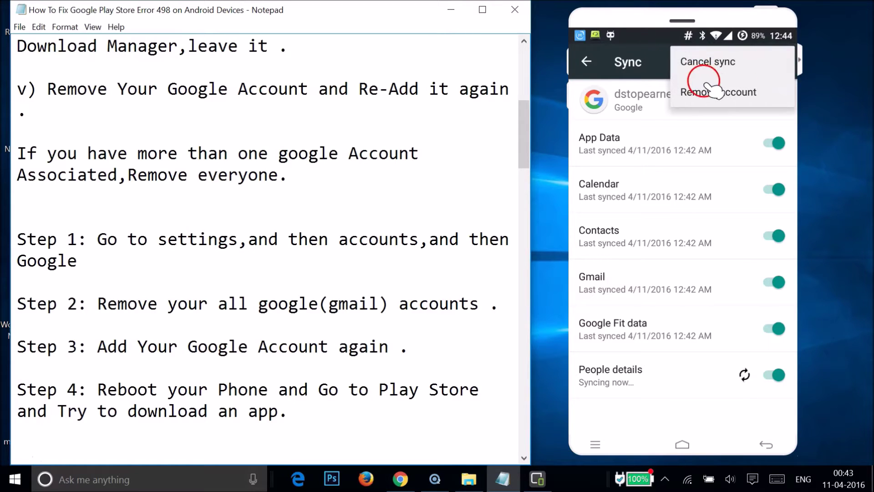
pyautogui.click(718, 92)
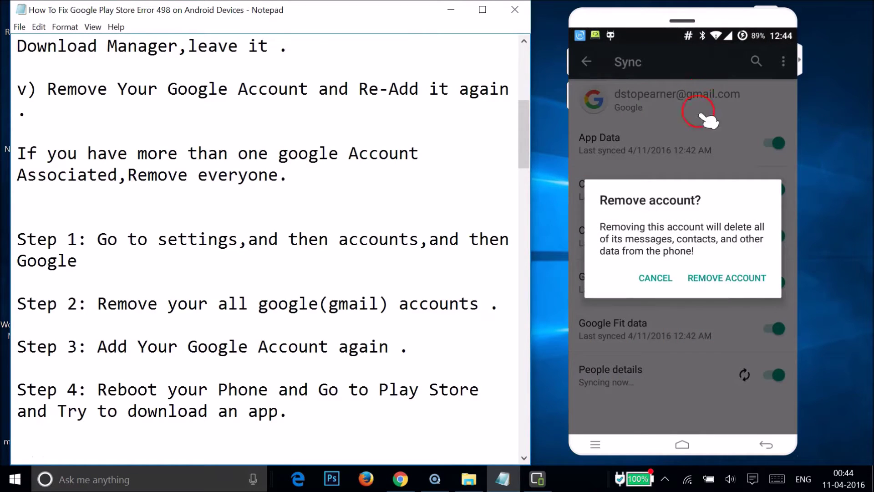
pyautogui.click(719, 278)
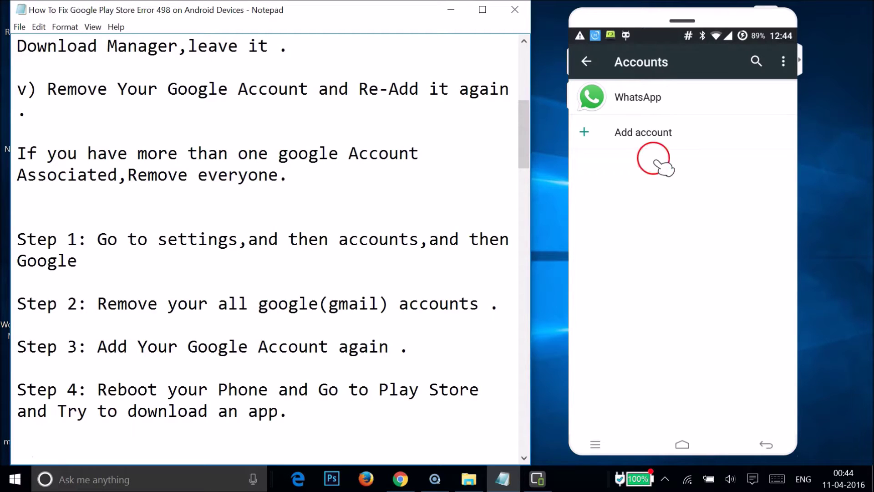
# Step: Start adding a new account from the Accounts list
pyautogui.click(665, 140)
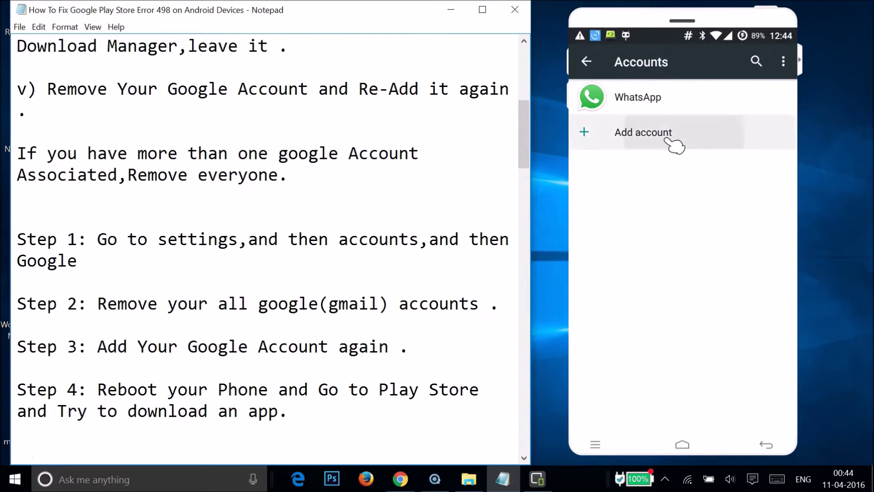
# Step: Choose Google as the account type and enter the account's e-mail address
pyautogui.click(657, 164)
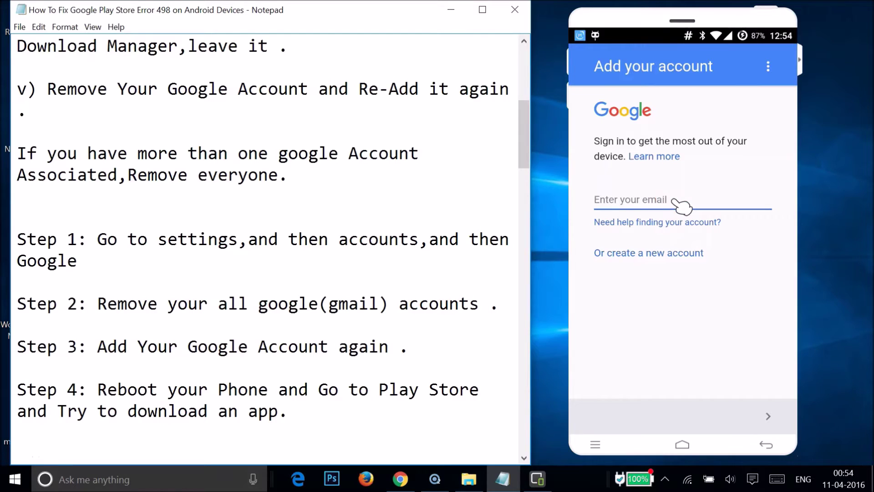
pyautogui.click(674, 201)
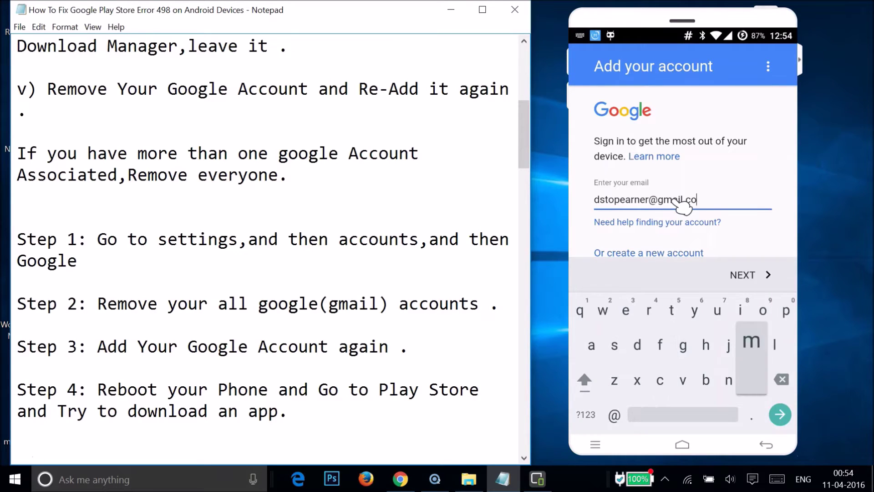
pyautogui.click(741, 274)
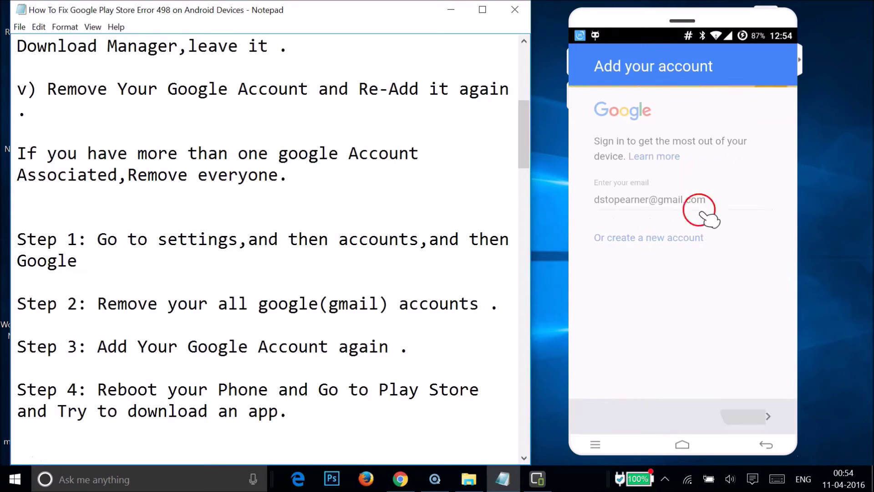
# Step: Paste the account password, sign in, and accept the terms of service
pyautogui.click(592, 126)
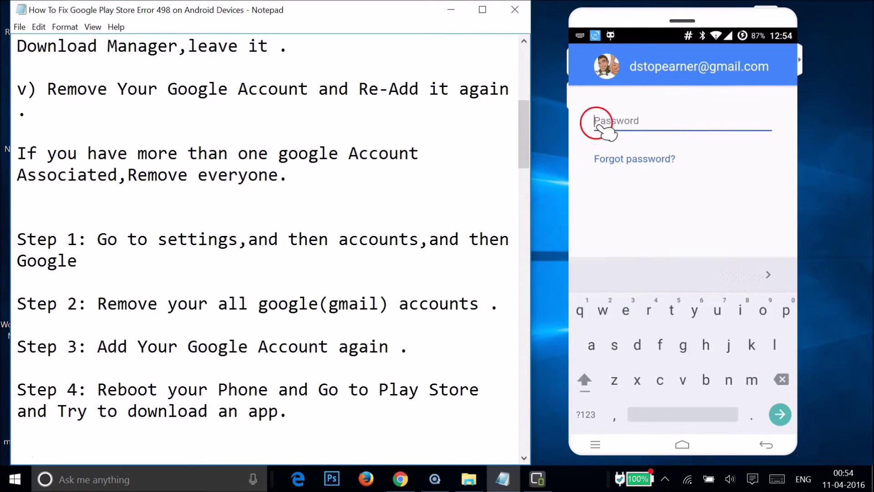
pyautogui.hotkey('ctrl', 'v')
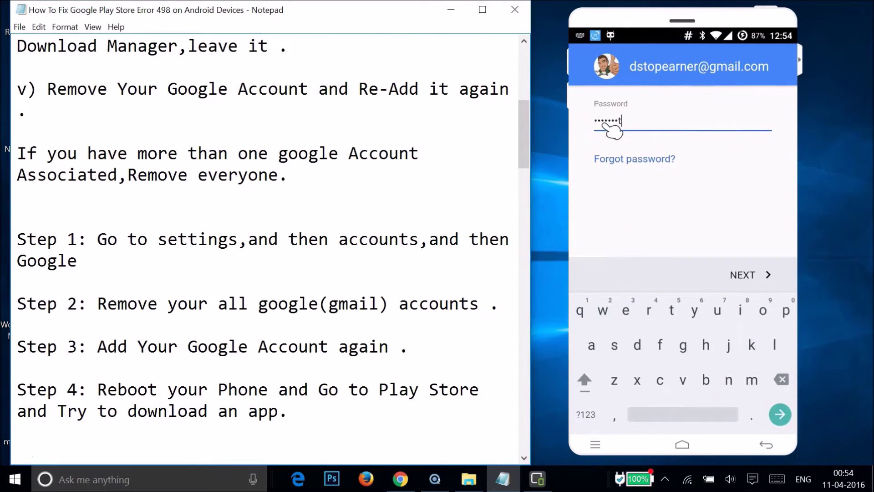
pyautogui.click(751, 275)
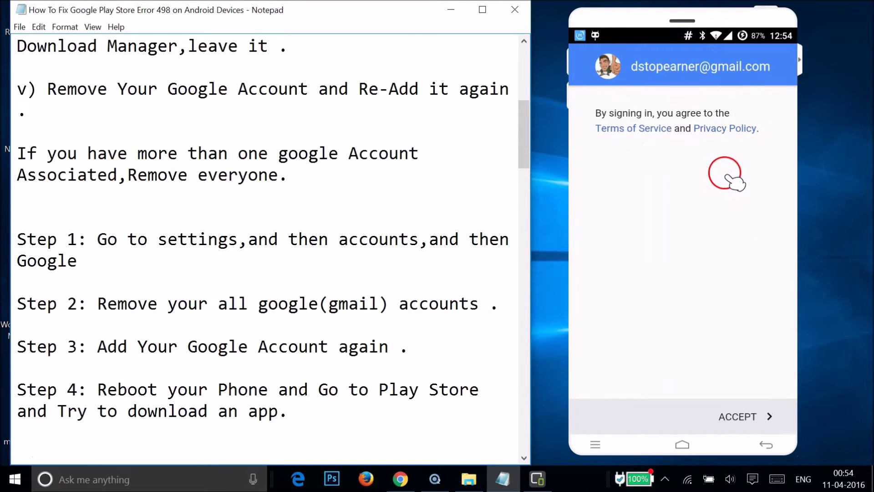
pyautogui.click(732, 422)
# Step: Finish the Google services setup with Back up left checked and return to Accounts
pyautogui.click(696, 222)
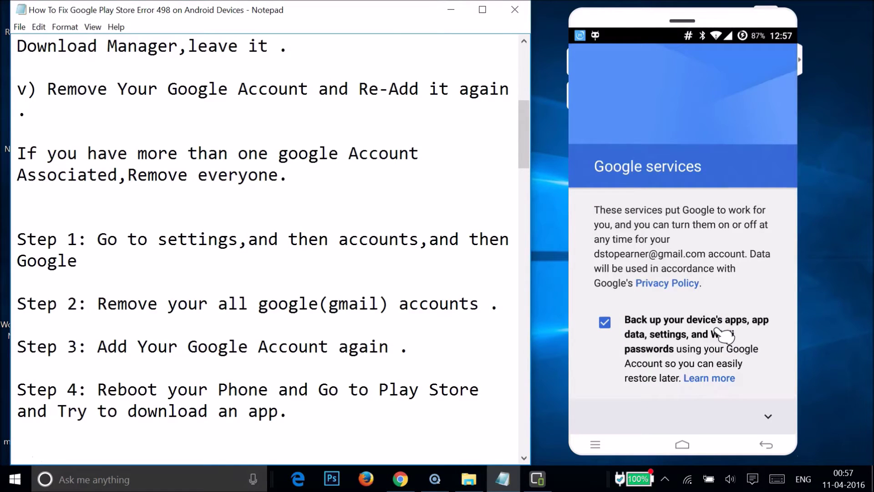
pyautogui.click(767, 413)
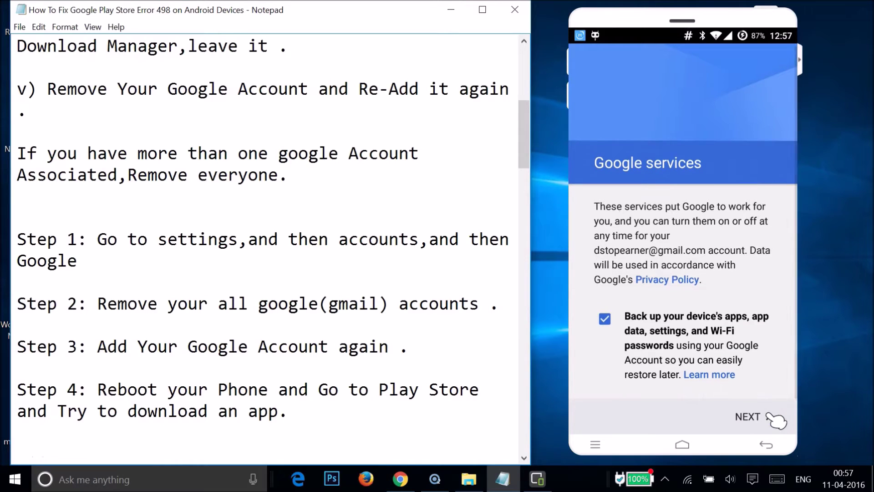
pyautogui.click(742, 415)
pyautogui.click(764, 417)
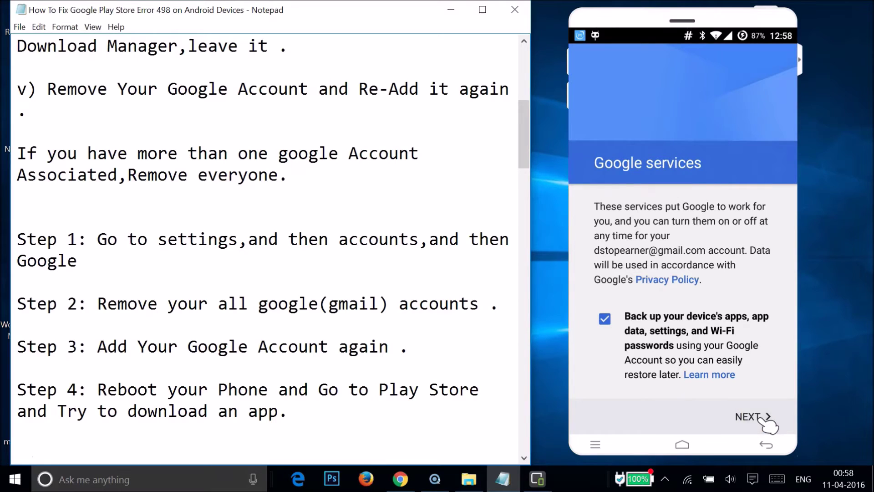
pyautogui.click(700, 271)
pyautogui.click(692, 97)
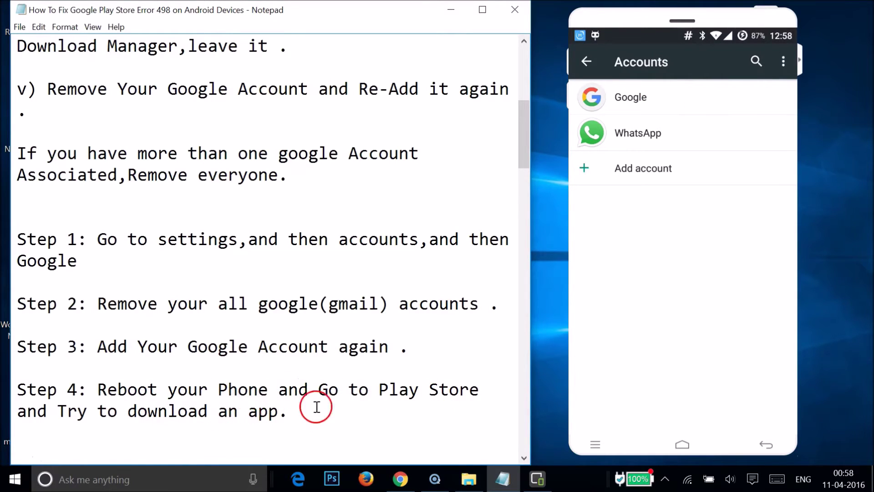
# Step: Scroll the Notepad guide past Step 4 to Method 2 on uninstalling Play Store updates
pyautogui.click(353, 280)
pyautogui.scroll(5, 353, 282)
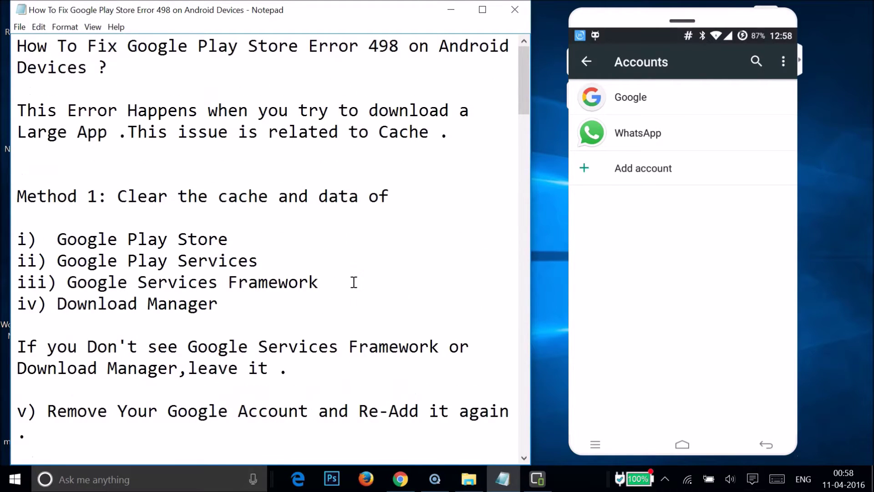
pyautogui.scroll(-2, 353, 282)
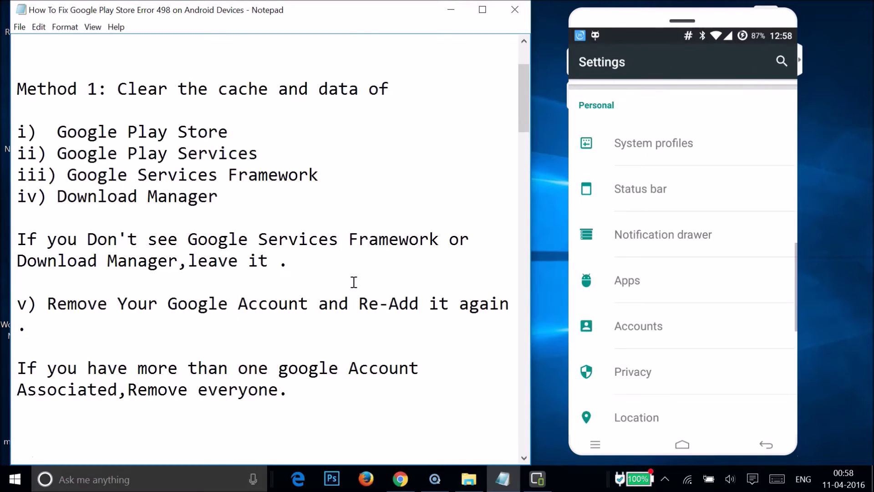
pyautogui.click(269, 259)
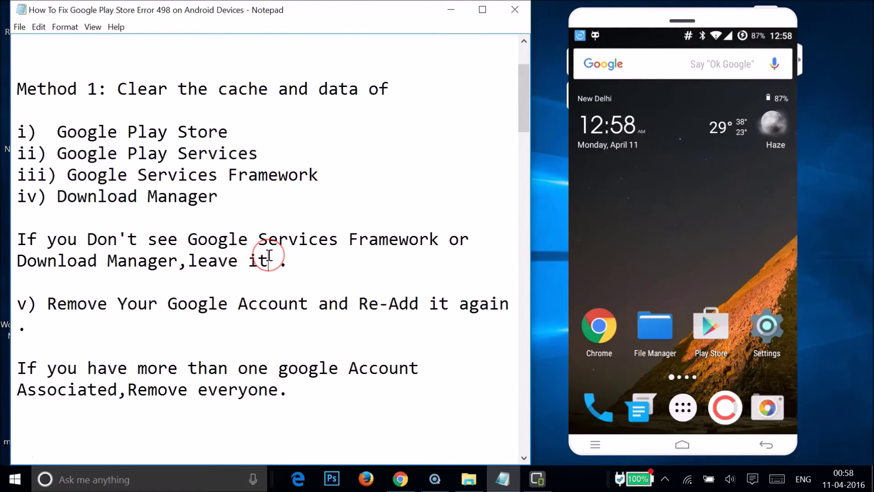
pyautogui.scroll(2, 269, 255)
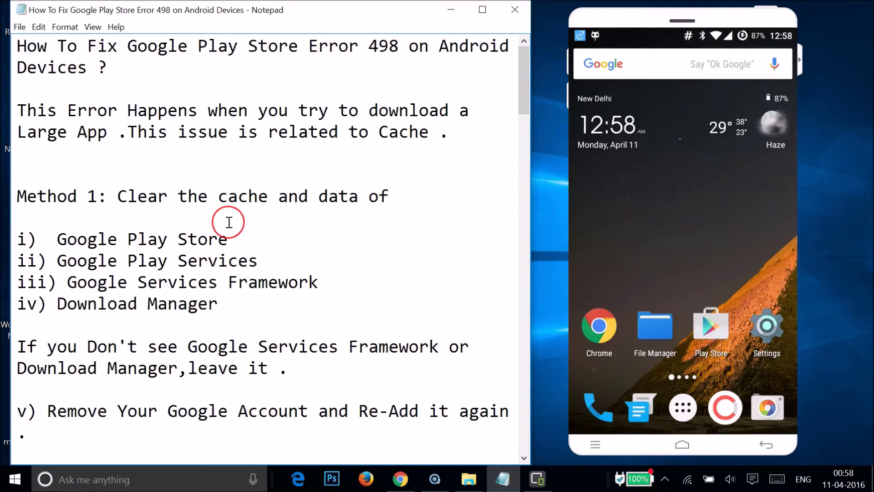
pyautogui.scroll(-10, 229, 222)
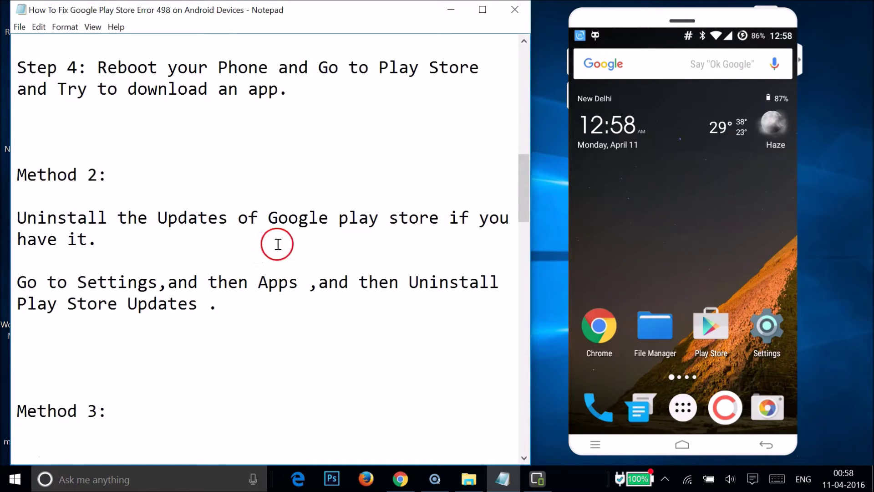
pyautogui.click(768, 338)
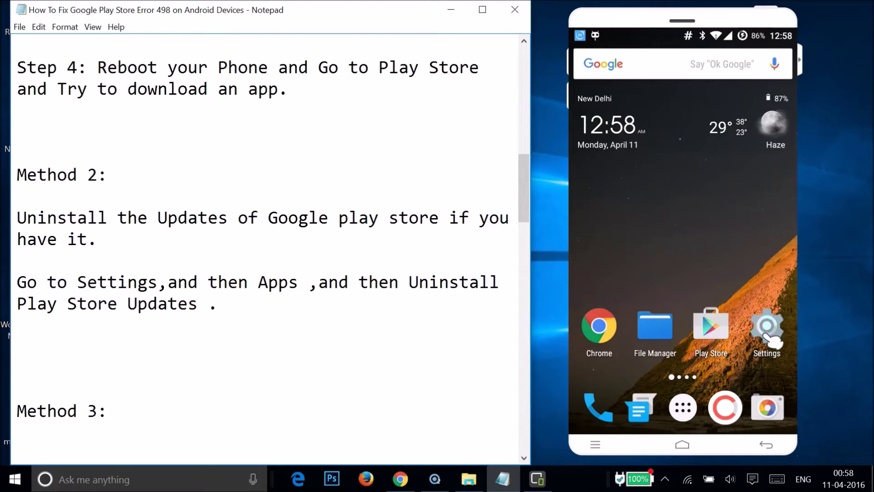
# Step: Go to Apps, switch to the ALL tab, and open Google Play Store's info page (version 6.3.20.B-all)
pyautogui.scroll(-10, 687, 291)
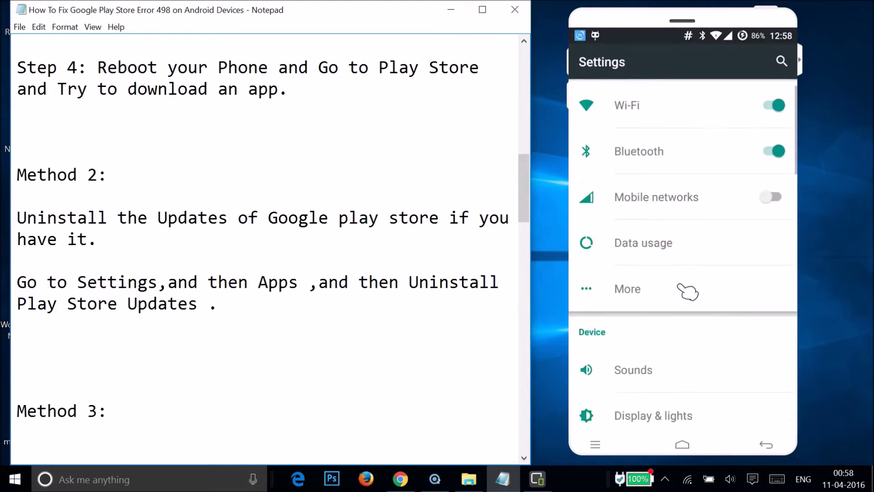
pyautogui.scroll(-1, 687, 288)
pyautogui.click(640, 164)
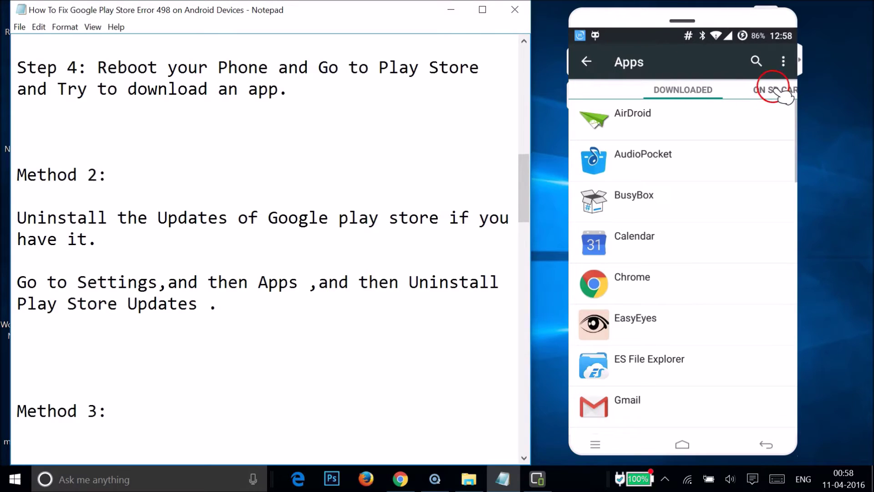
pyautogui.click(783, 93)
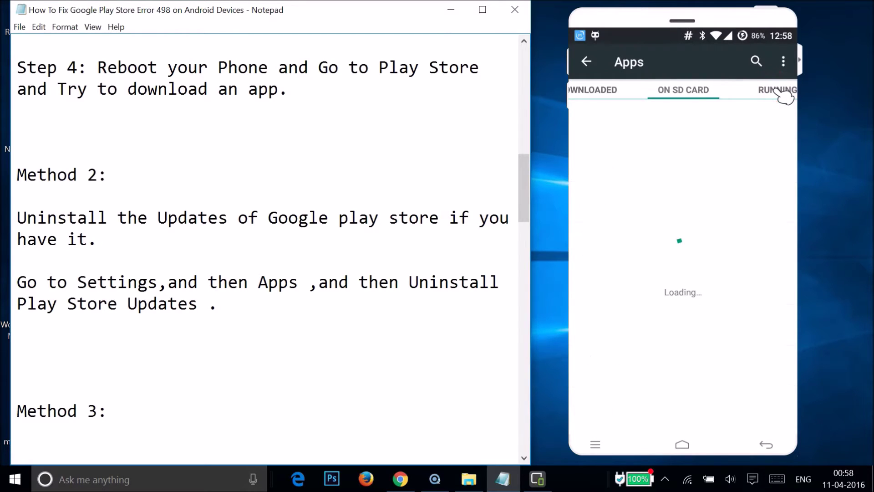
pyautogui.click(783, 93)
pyautogui.click(783, 93)
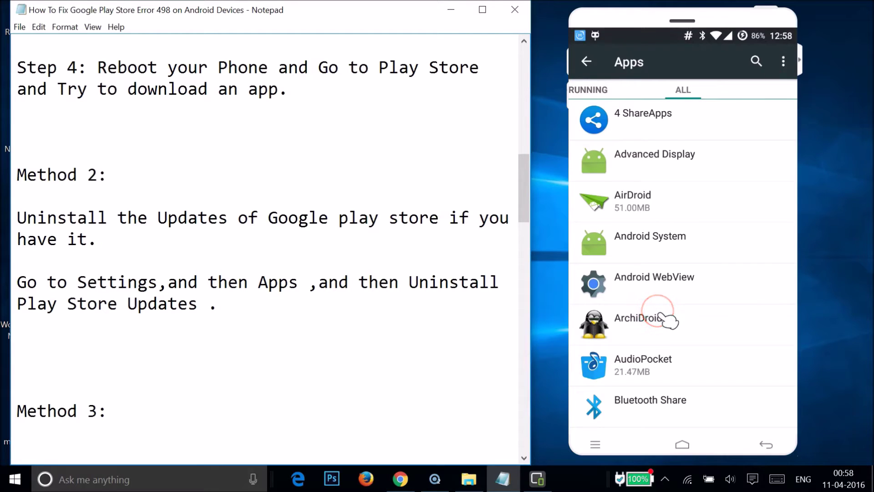
pyautogui.scroll(-15, 668, 320)
pyautogui.scroll(-15, 668, 320)
pyautogui.click(675, 291)
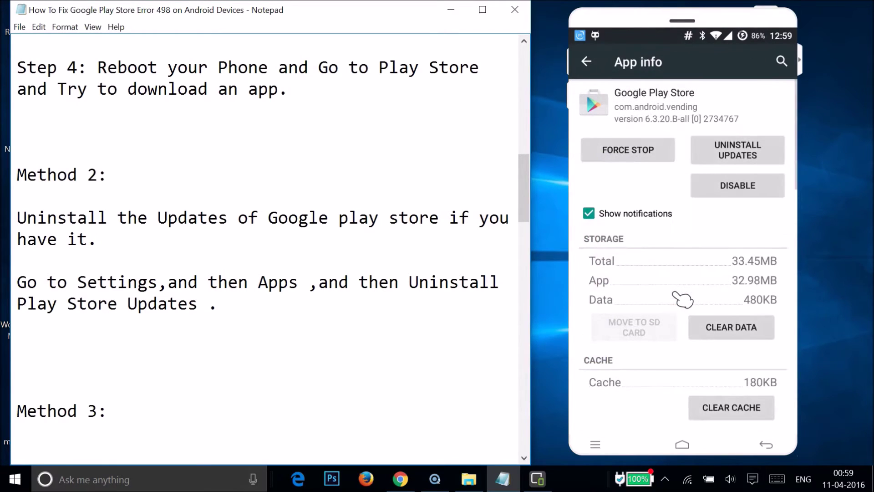
# Step: Uninstall Google Play Store's updates and confirm reverting to the factory version 5.12.10
pyautogui.click(736, 155)
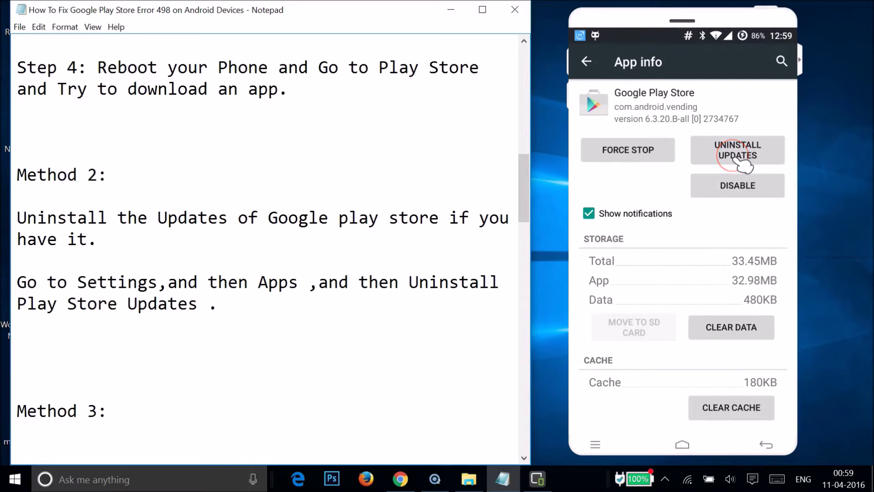
pyautogui.click(751, 272)
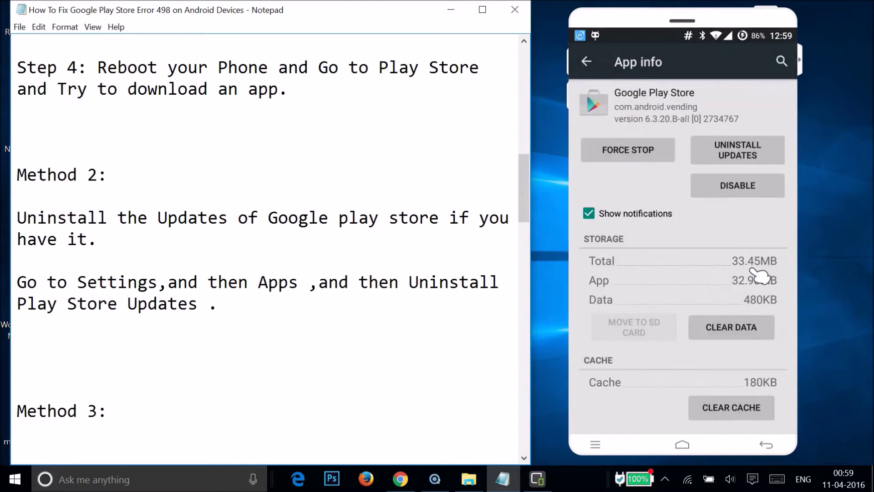
pyautogui.click(670, 230)
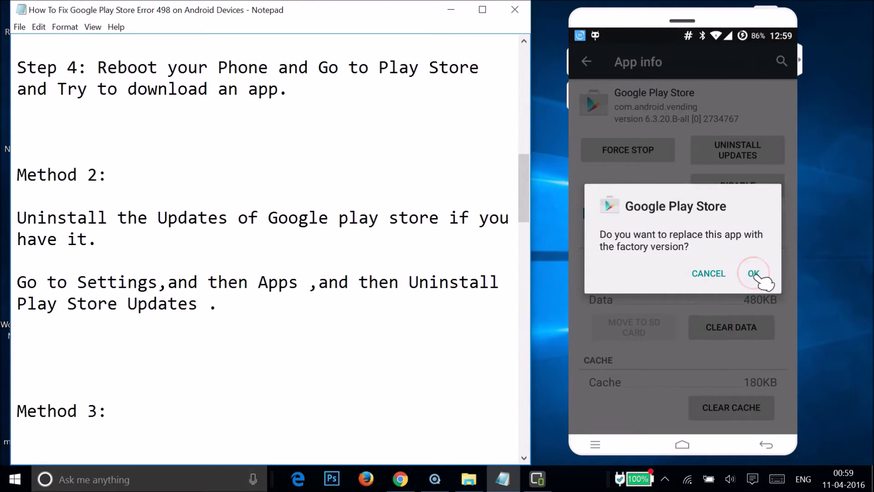
pyautogui.click(756, 276)
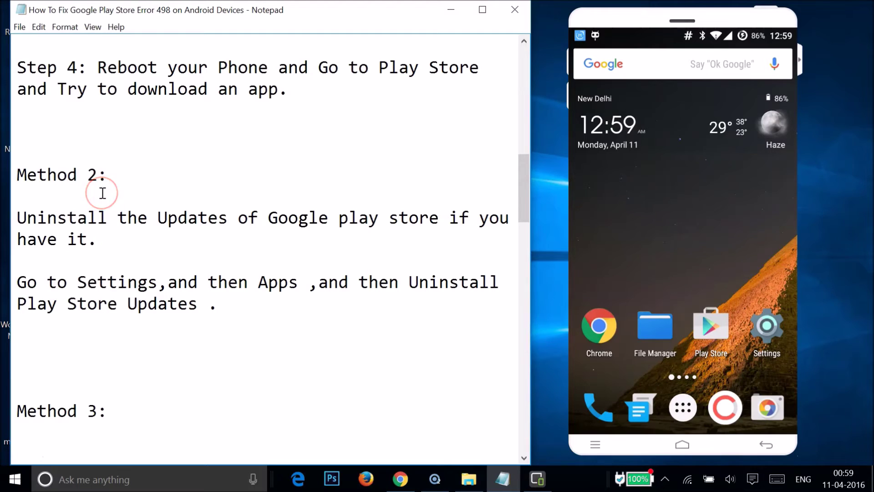
# Step: Scroll the Notepad instructions down to Method 3 on wiping the cache partition and Dalvik cache
pyautogui.click(194, 250)
pyautogui.scroll(-5, 194, 251)
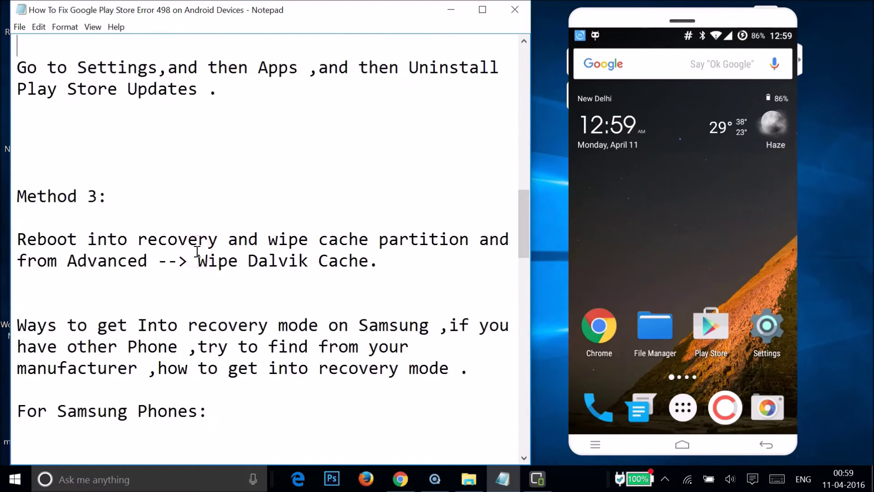
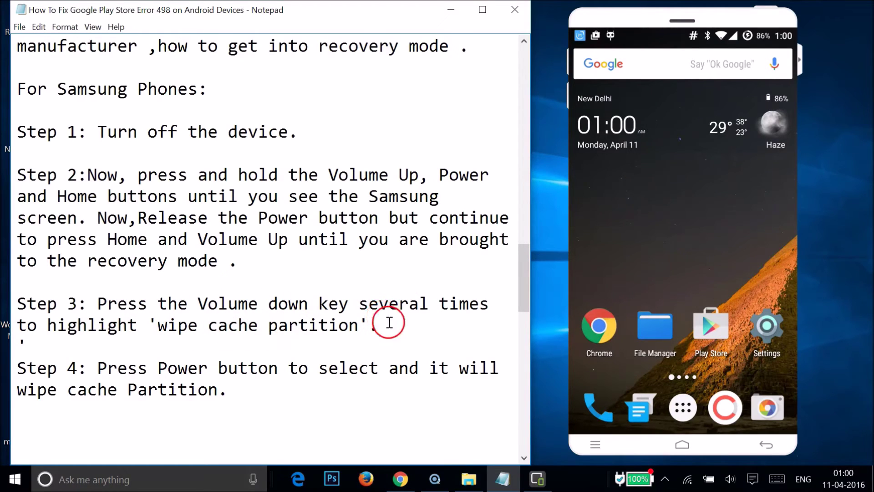
# Step: Open the 'wipe cache partition' screenshot from the error 498 folder in Photo Viewer, zoom in, then minimize it
pyautogui.click(473, 478)
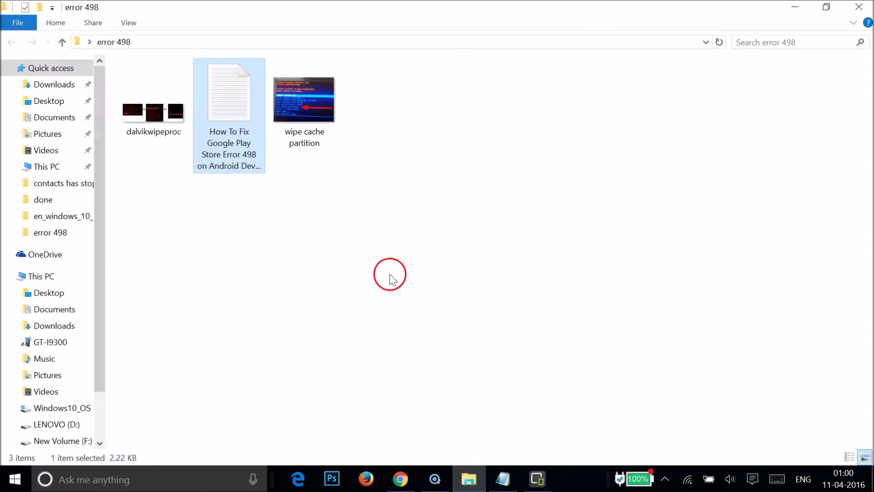
pyautogui.doubleClick(306, 141)
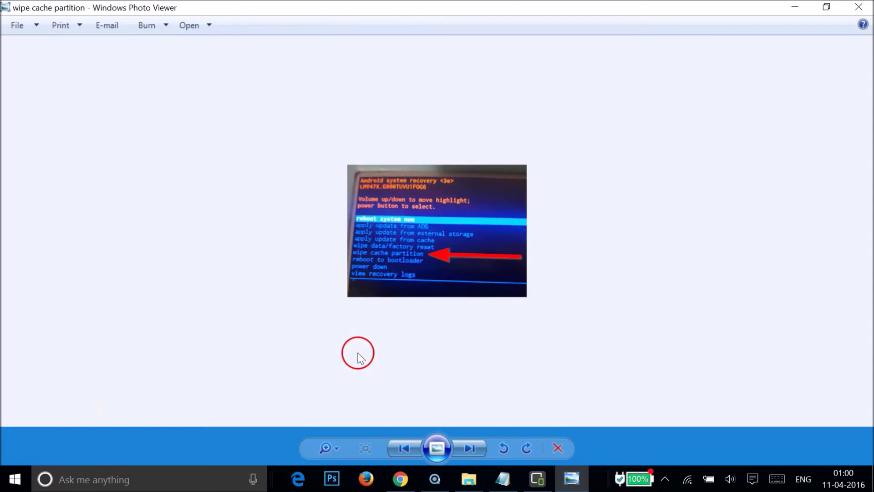
pyautogui.click(340, 444)
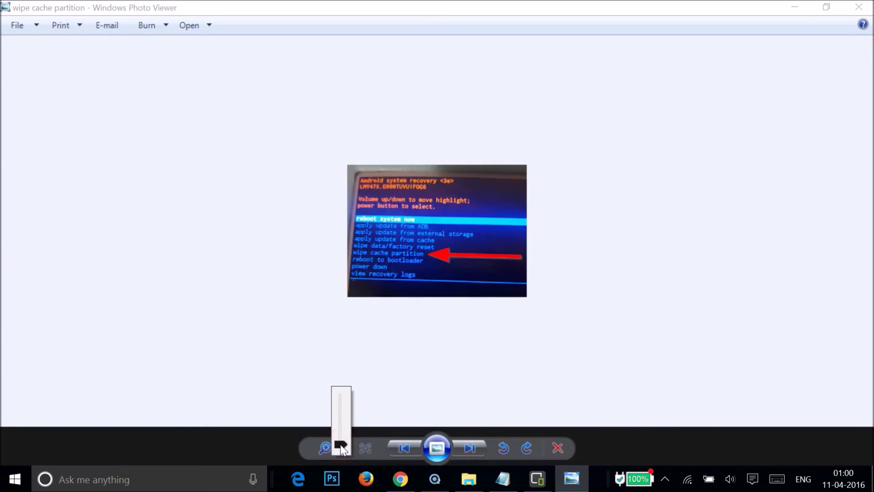
pyautogui.moveTo(340, 445); pyautogui.dragTo(344, 431)
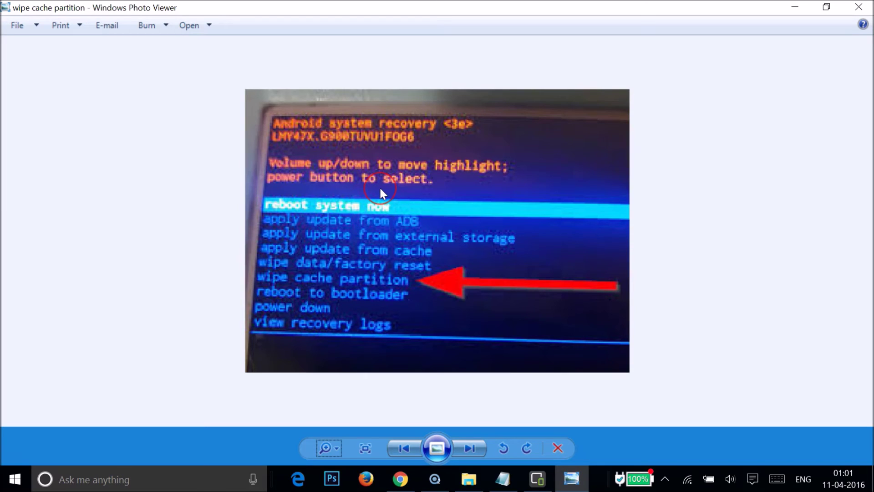
pyautogui.click(790, 8)
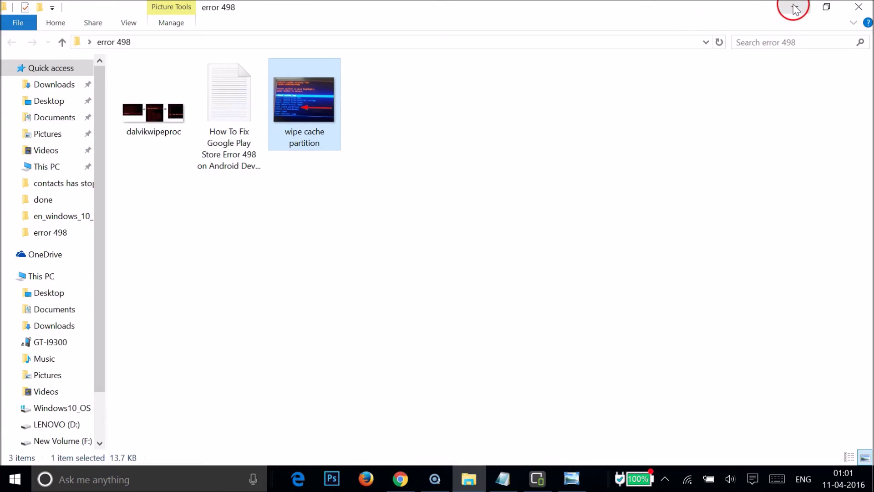
# Step: Minimize the folder, scroll Notepad to the For Wiping Dalvik cache steps, and restore the error 498 folder
pyautogui.click(794, 9)
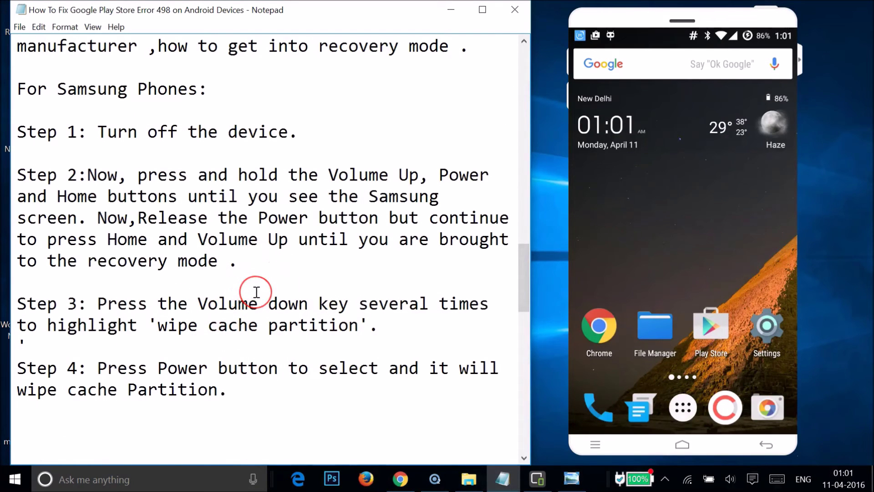
pyautogui.scroll(-2, 256, 292)
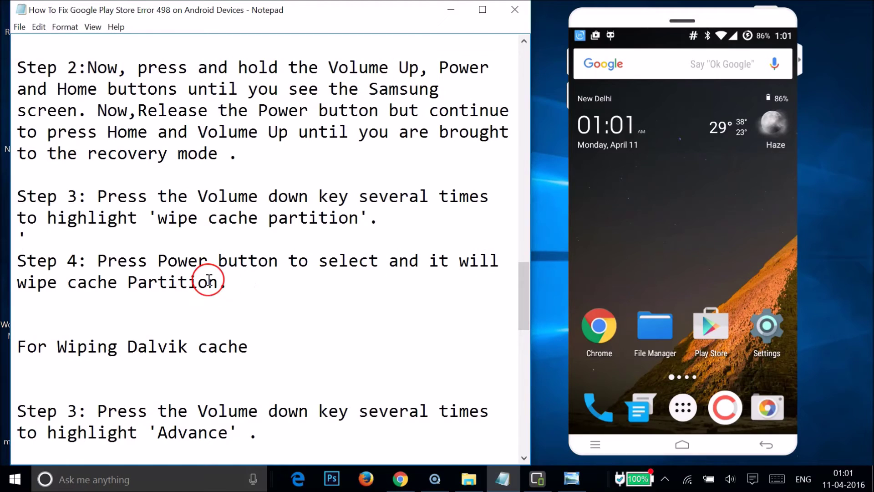
pyautogui.scroll(-5, 209, 281)
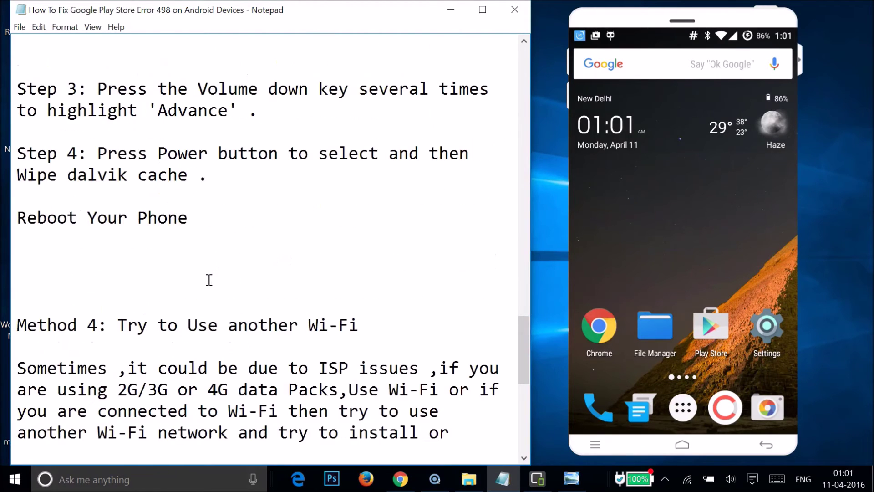
pyautogui.scroll(2, 164, 207)
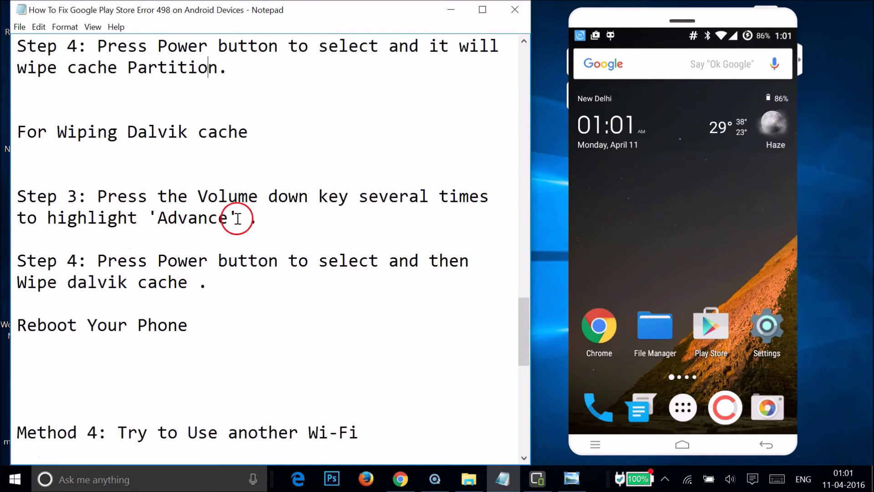
pyautogui.click(461, 485)
# Step: Open the dalvikwipeproc image in Photo Viewer, enlarge it with the zoom slider, then minimize it
pyautogui.click(162, 114)
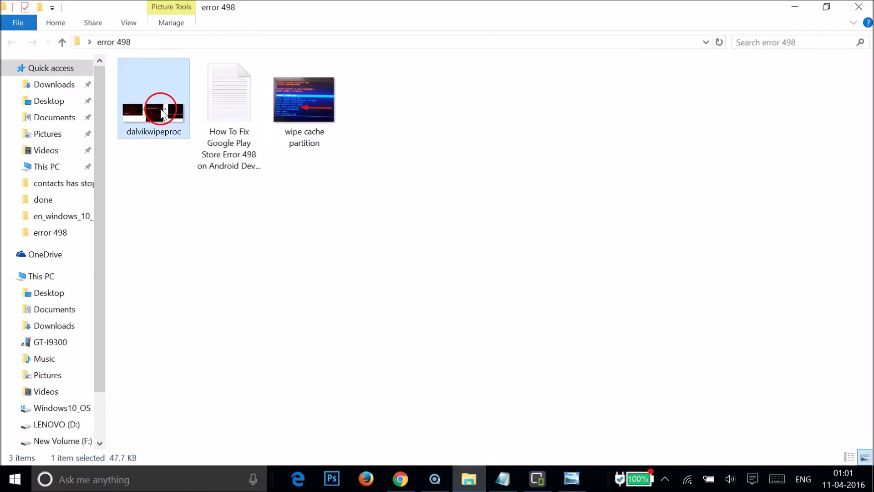
pyautogui.doubleClick(162, 114)
pyautogui.click(326, 449)
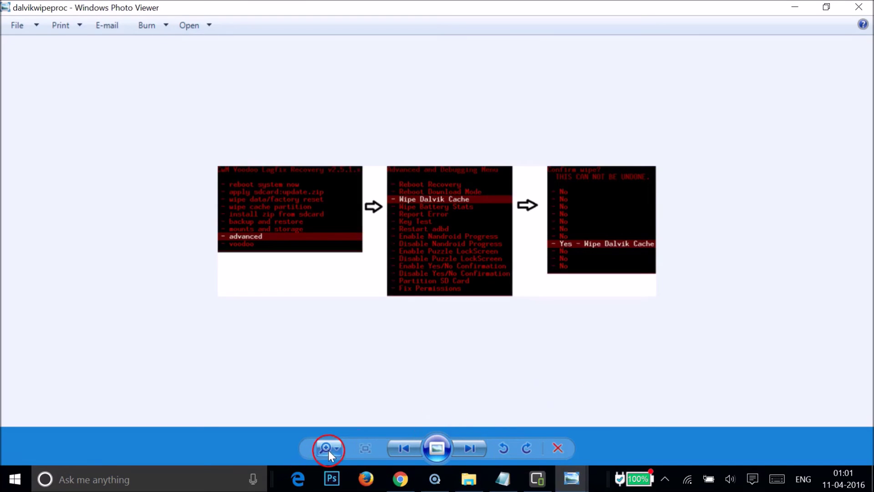
pyautogui.moveTo(329, 453); pyautogui.dragTo(325, 435)
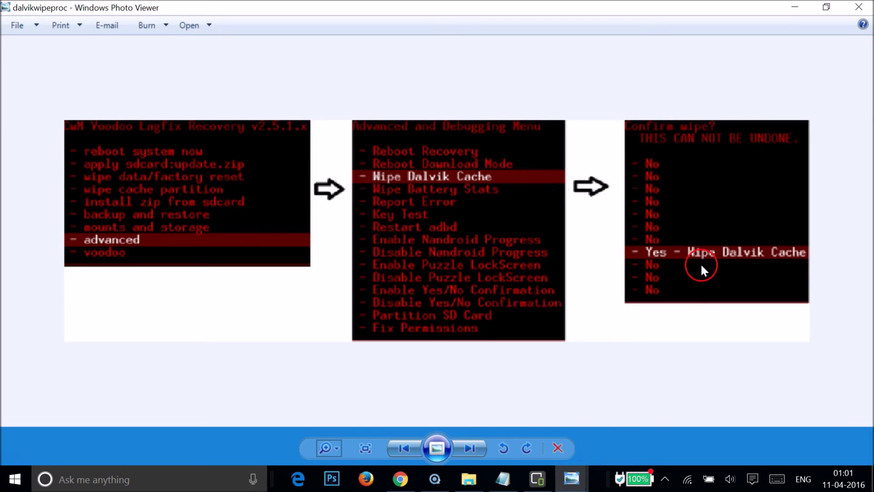
pyautogui.click(794, 8)
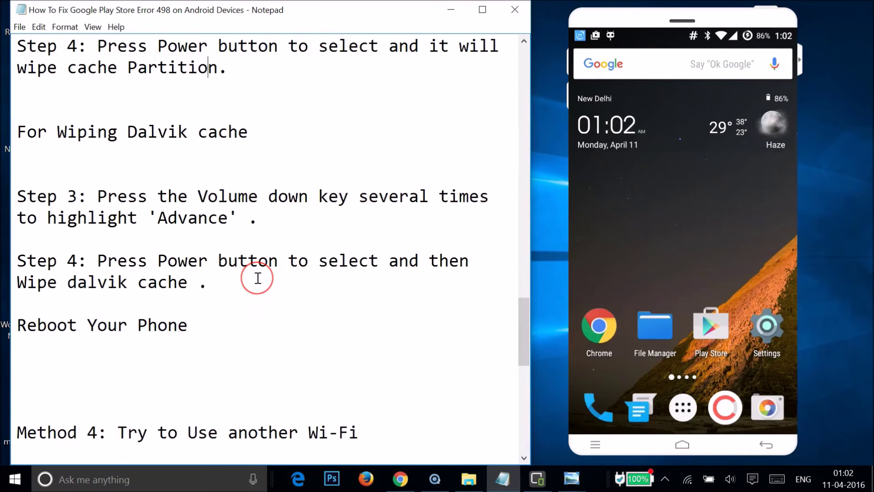
# Step: Scroll the Notepad guide from Method 3 down toward Method 5
pyautogui.scroll(5, 257, 278)
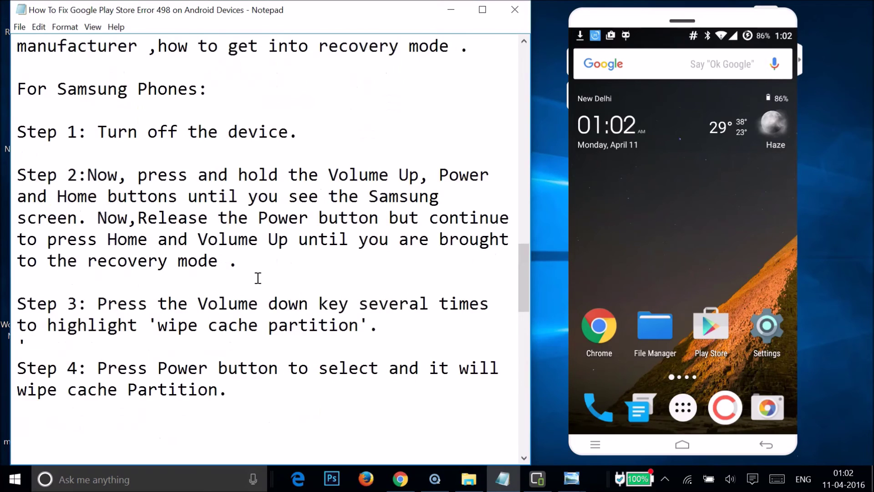
pyautogui.scroll(-3, 258, 278)
pyautogui.scroll(3, 258, 278)
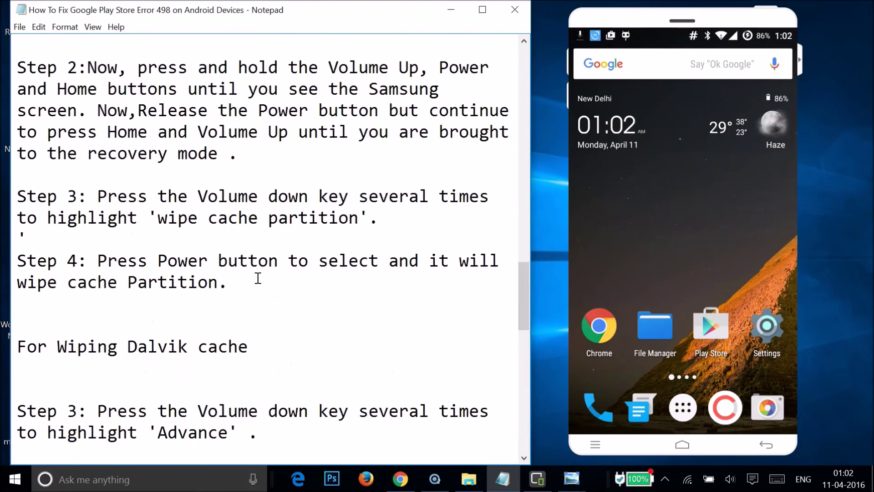
pyautogui.scroll(3, 258, 277)
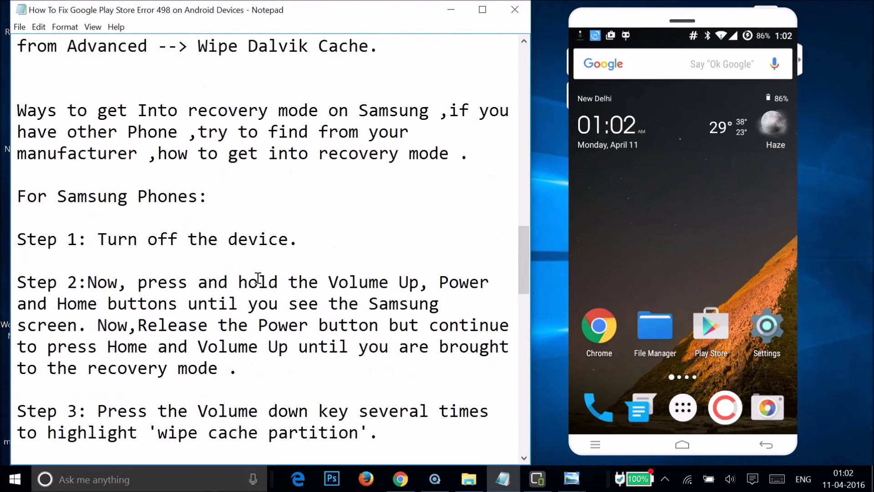
pyautogui.click(121, 83)
pyautogui.click(213, 164)
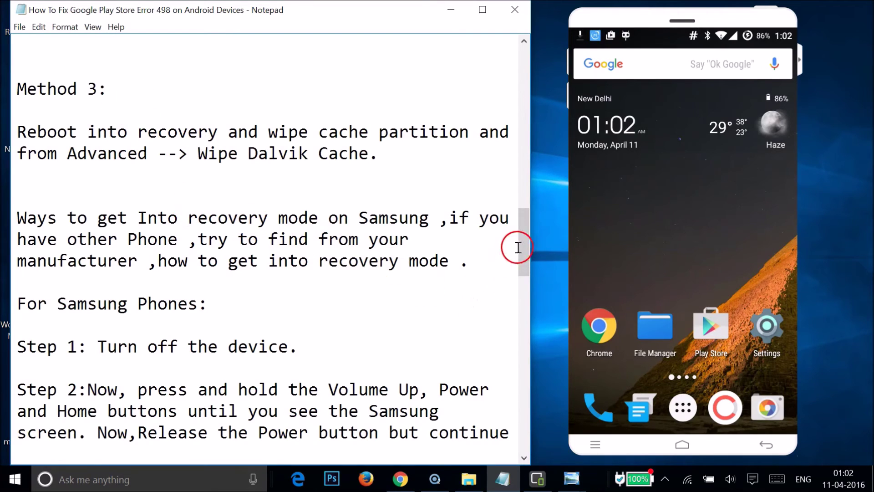
pyautogui.moveTo(525, 236); pyautogui.dragTo(526, 381)
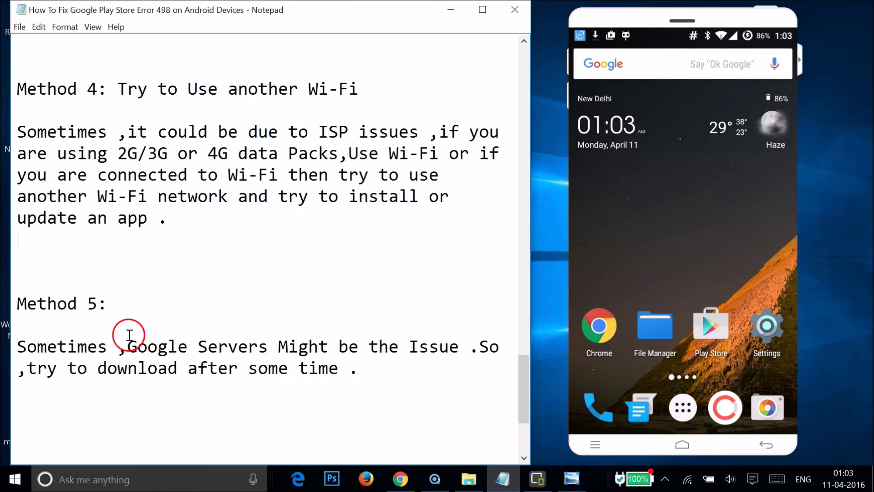
# Step: Bring Method 5 and Method 6, Factory Reset your Phone, into view
pyautogui.click(230, 279)
pyautogui.scroll(-2, 232, 279)
pyautogui.click(77, 263)
pyautogui.click(152, 186)
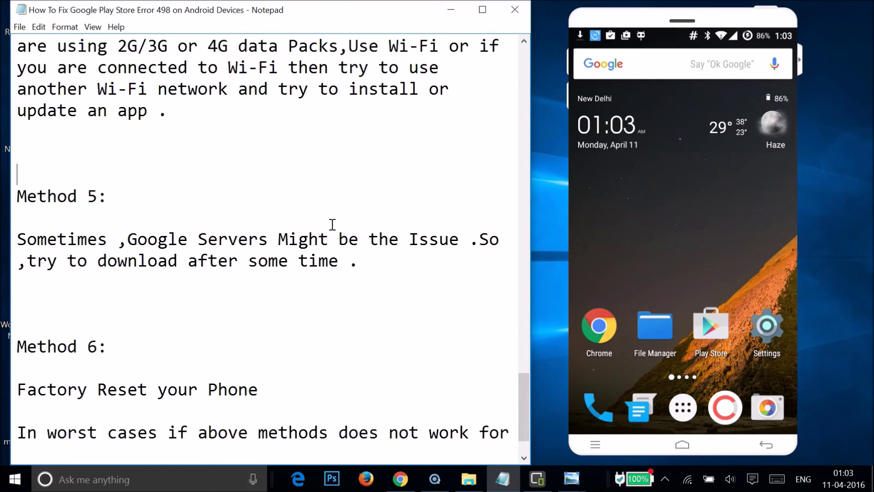
pyautogui.scroll(-1, 332, 224)
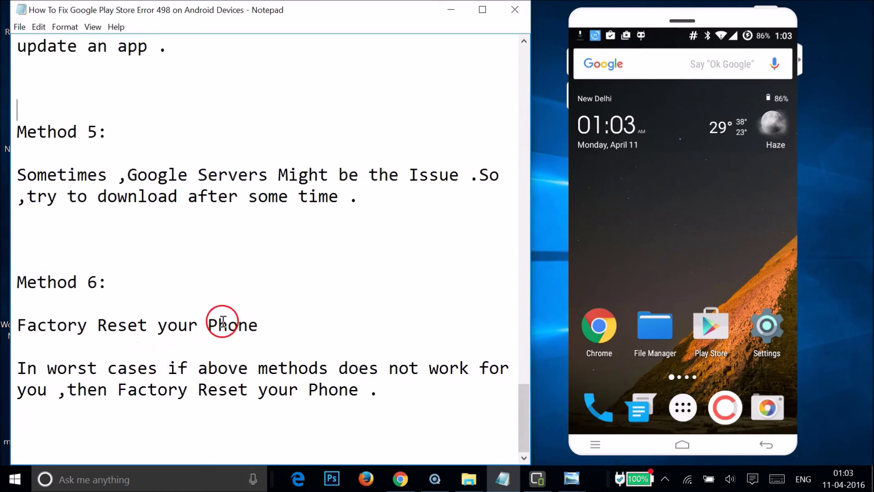
pyautogui.click(316, 251)
pyautogui.scroll(15, 271, 255)
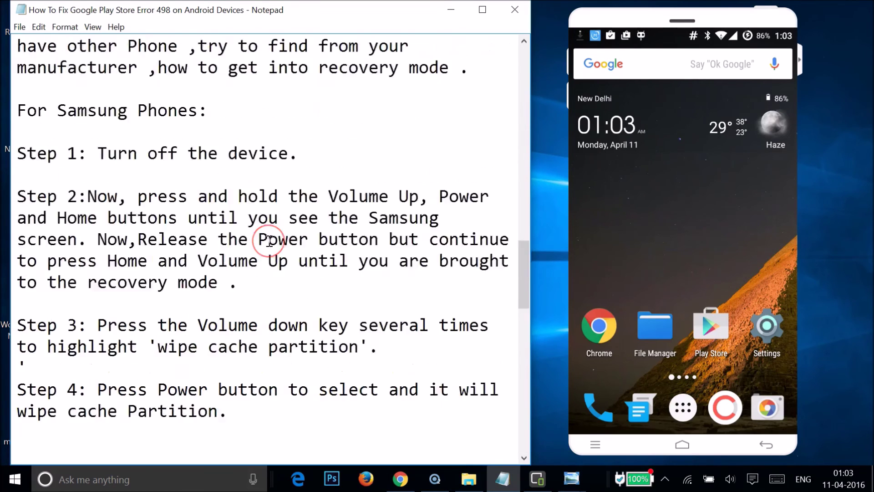
pyautogui.scroll(-15, 269, 241)
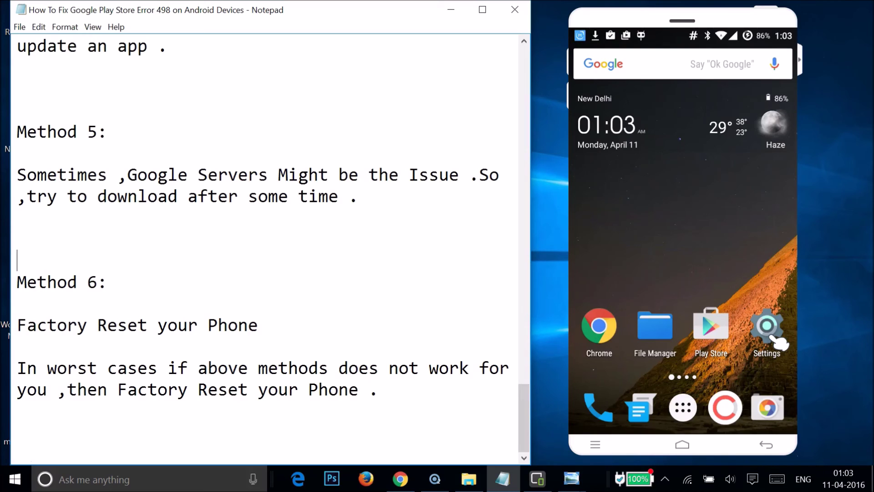
# Step: On the mirrored phone, go through Settings and Backup & reset to Factory data reset
pyautogui.click(774, 338)
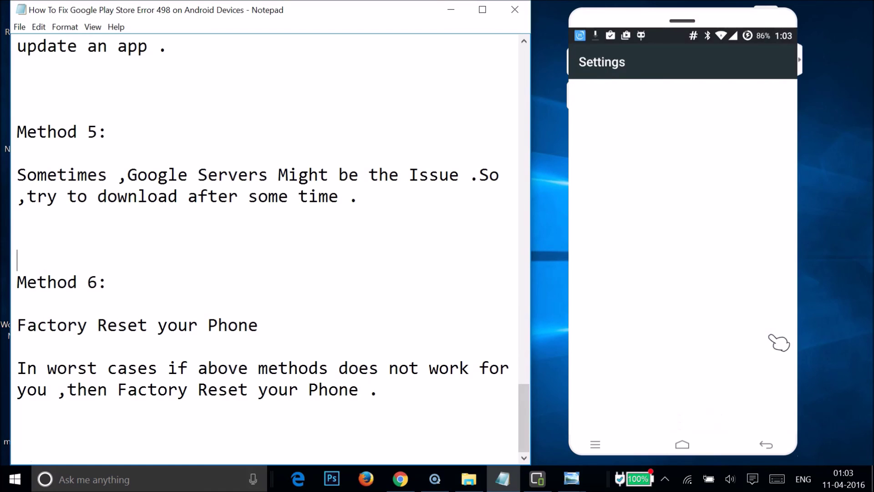
pyautogui.scroll(-5, 682, 321)
pyautogui.scroll(-10, 686, 322)
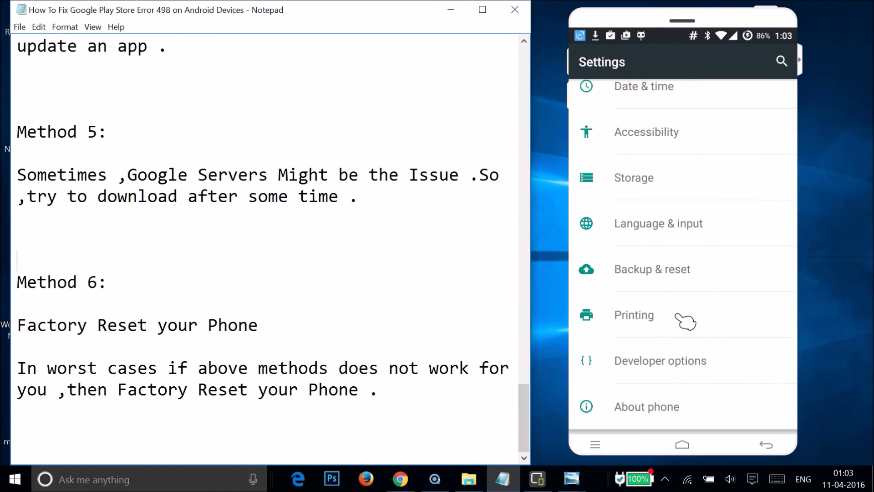
pyautogui.click(656, 281)
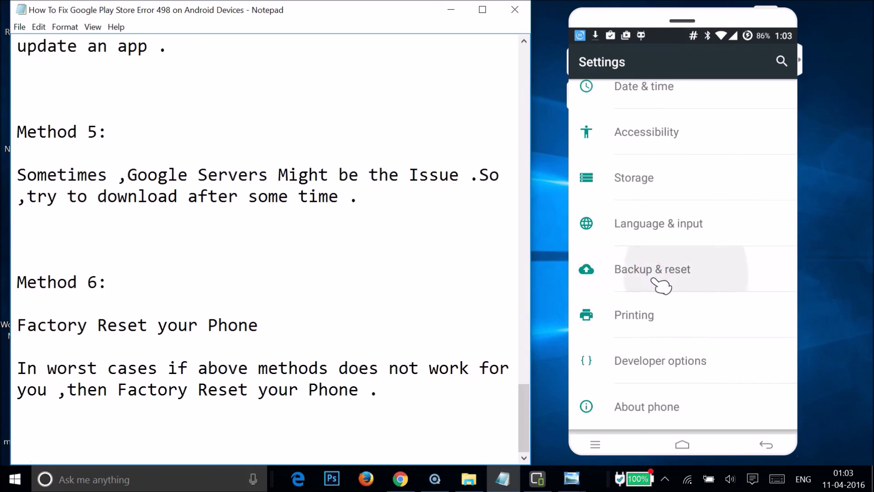
pyautogui.click(621, 292)
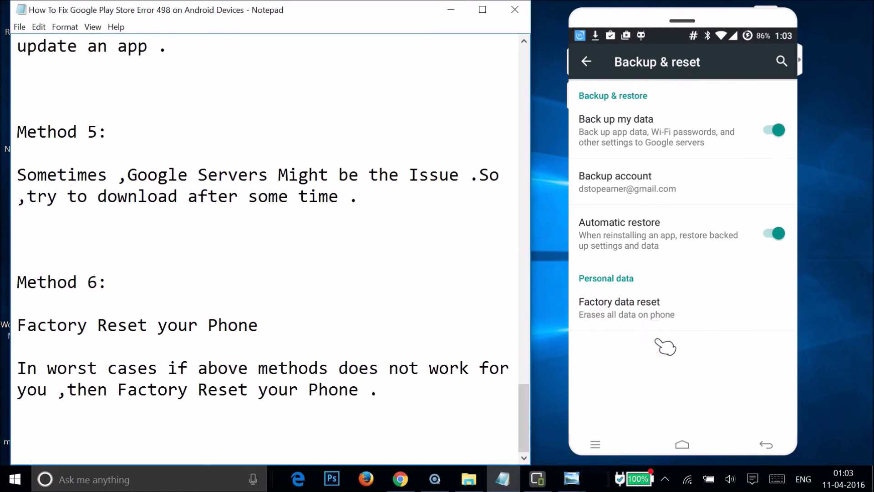
pyautogui.click(622, 329)
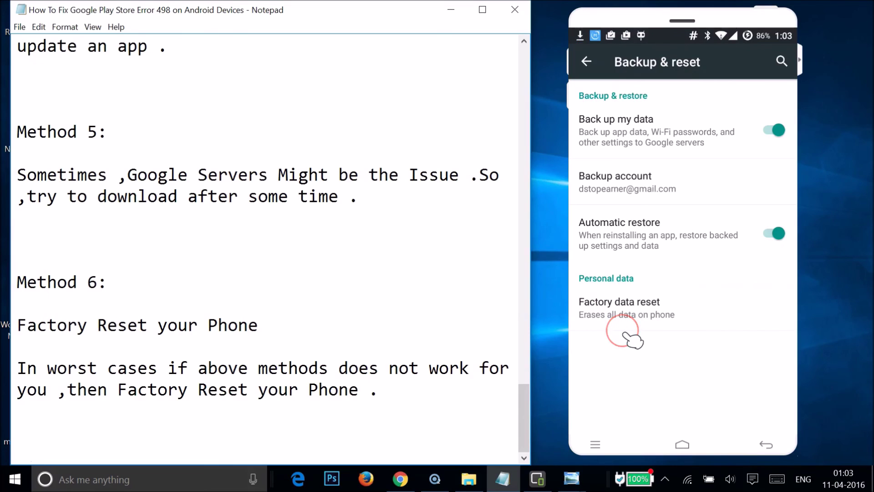
pyautogui.click(620, 308)
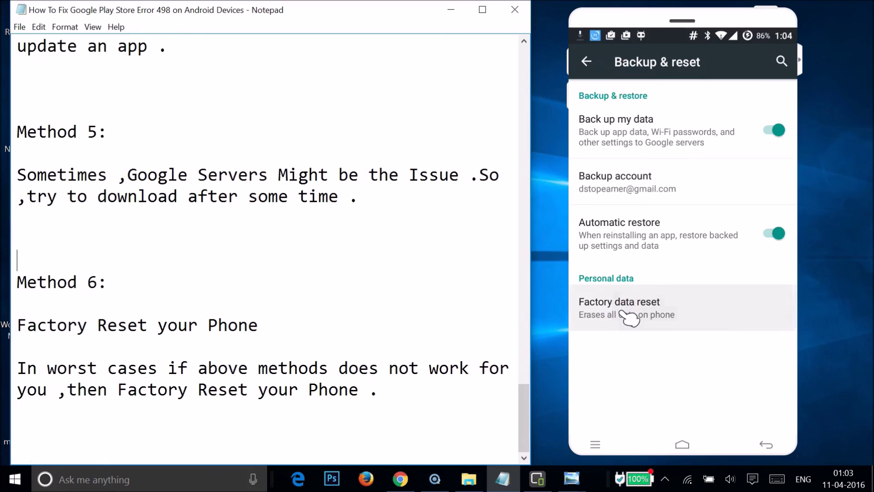
# Step: Leave the phone on the Factory data reset page and scroll Notepad back to the guide's title
pyautogui.moveTo(776, 392)
pyautogui.mouseDown()
pyautogui.moveTo(696, 417)
pyautogui.moveTo(742, 390)
pyautogui.moveTo(797, 407)
pyautogui.moveTo(751, 412)
pyautogui.moveTo(763, 401)
pyautogui.moveTo(745, 377)
pyautogui.mouseUp()
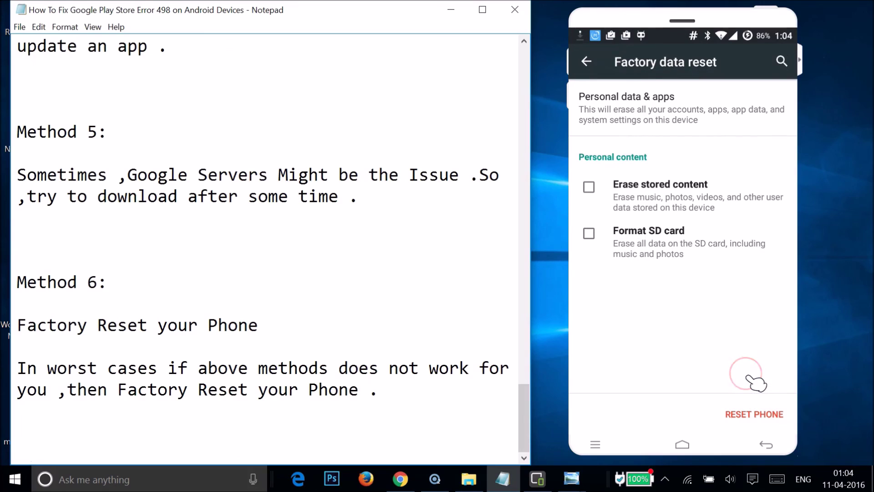
pyautogui.click(650, 349)
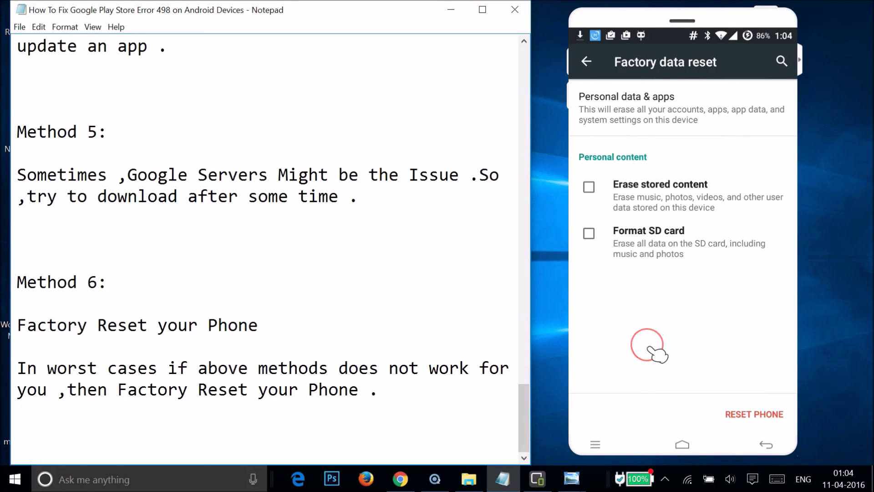
pyautogui.click(476, 308)
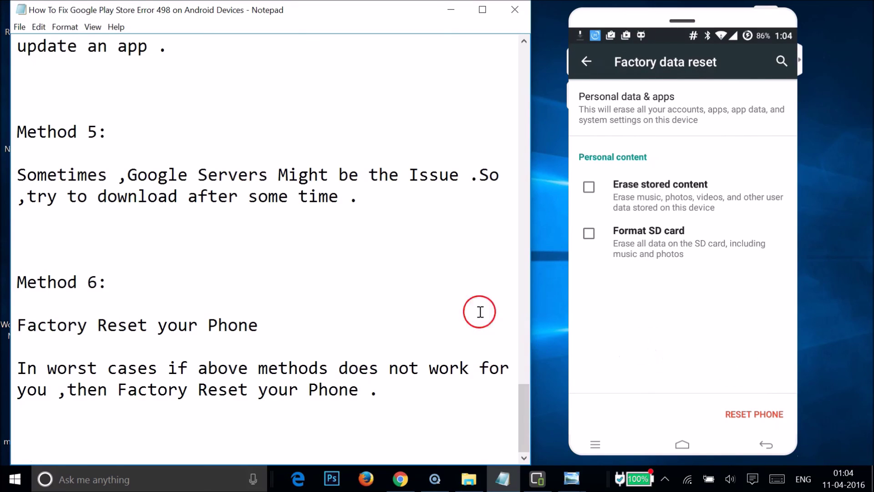
pyautogui.scroll(20, 453, 294)
pyautogui.scroll(5, 453, 294)
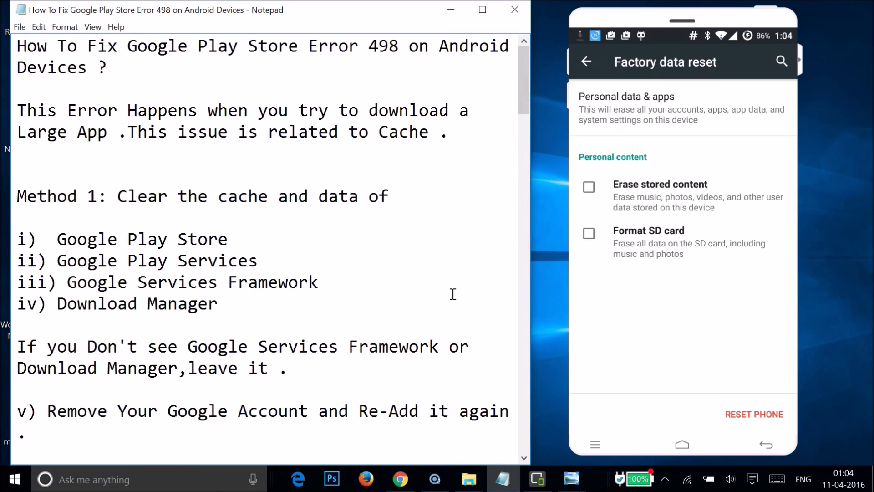